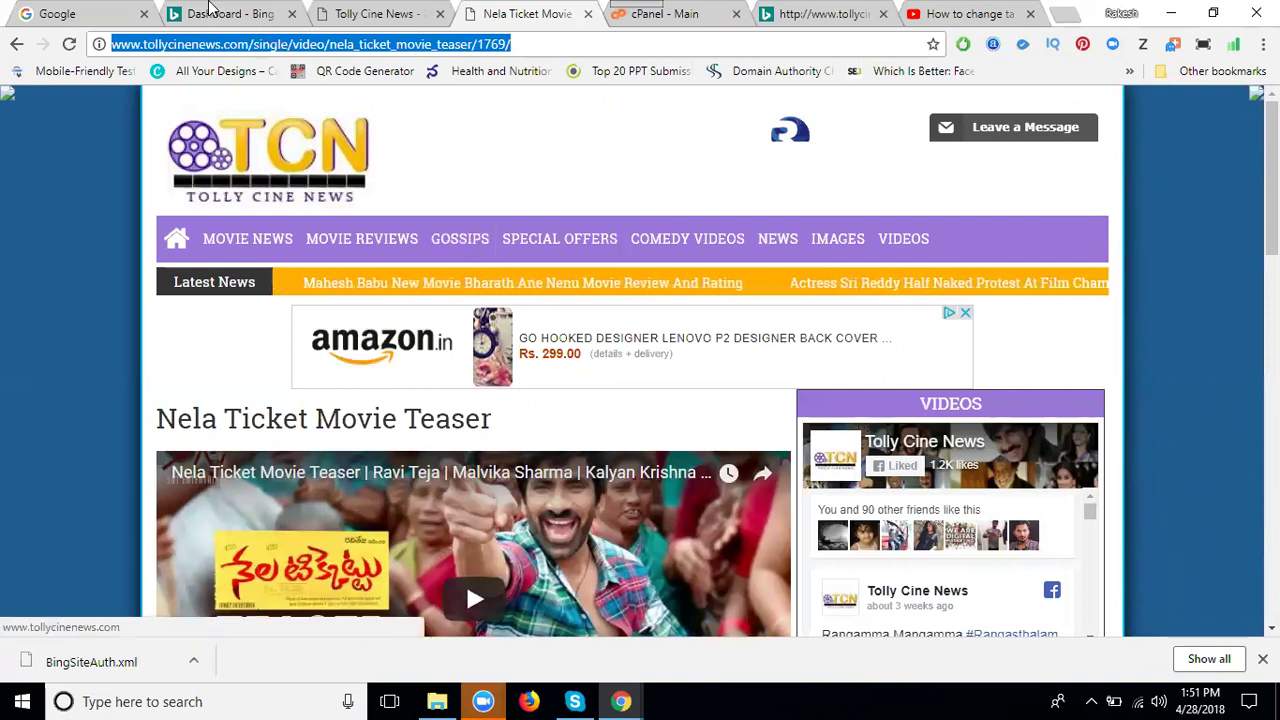
Switch from the Nela Ticket teaser article to the 'Dashboard - Bing' tab for tollycinenews.com
left_click(211, 13)
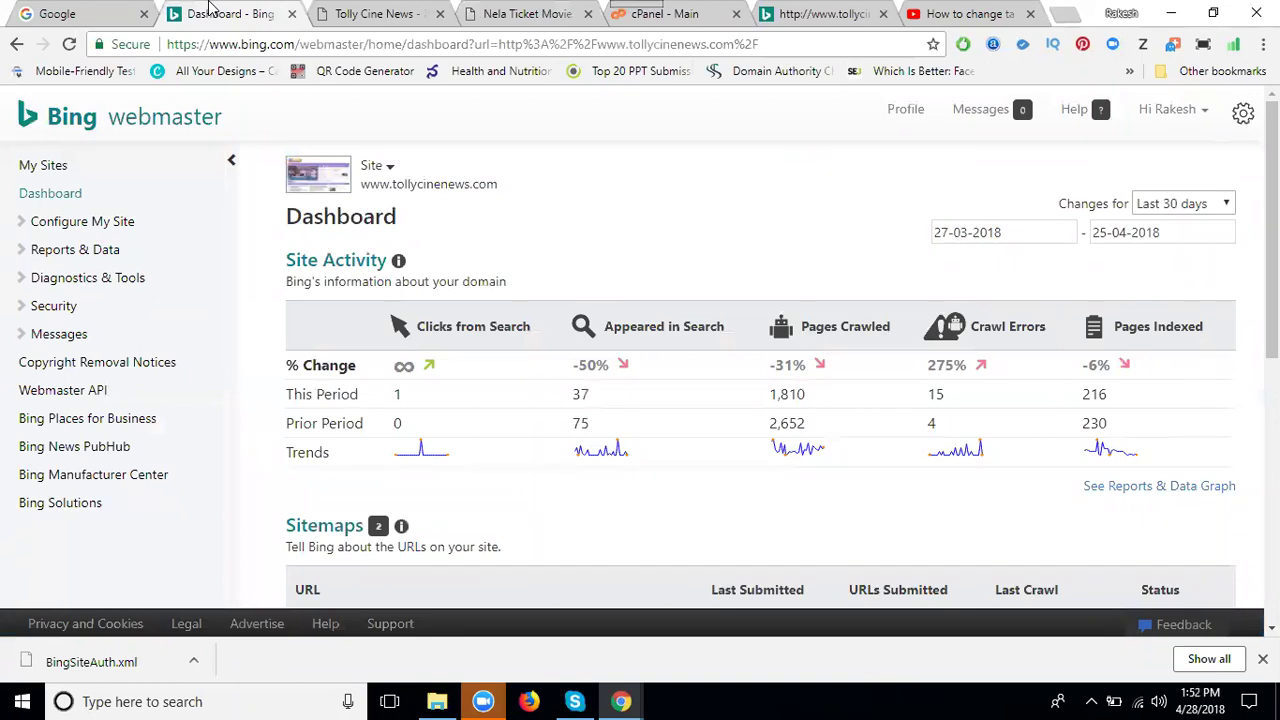
Open Configure My Site > Geo-Targeting and choose Domain, keeping the prefilled site address
left_click(97, 222)
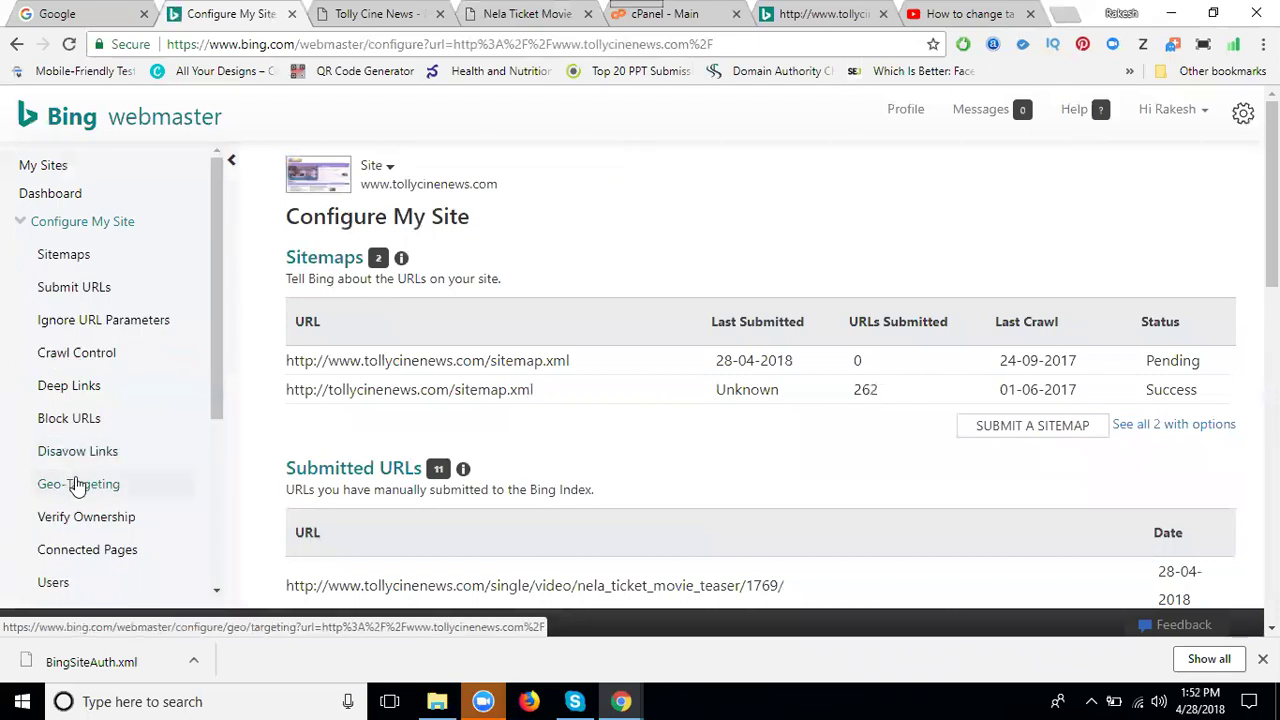
left_click(78, 484)
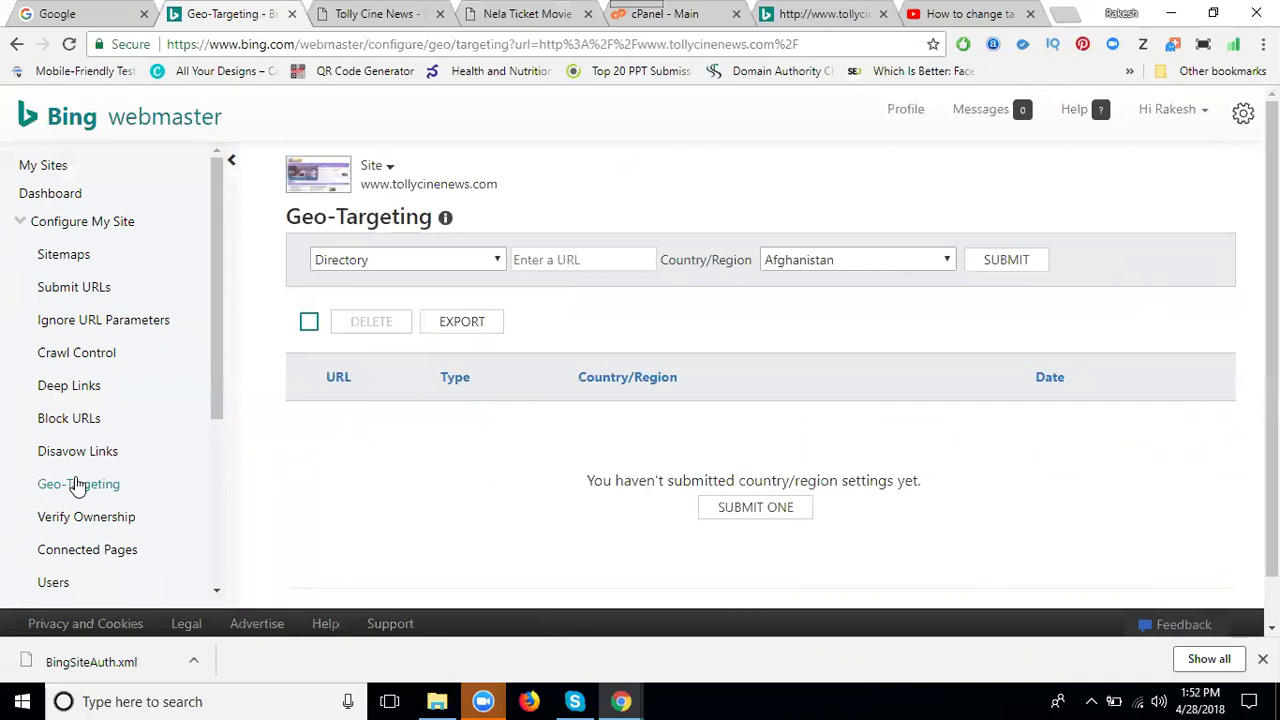
left_click(398, 266)
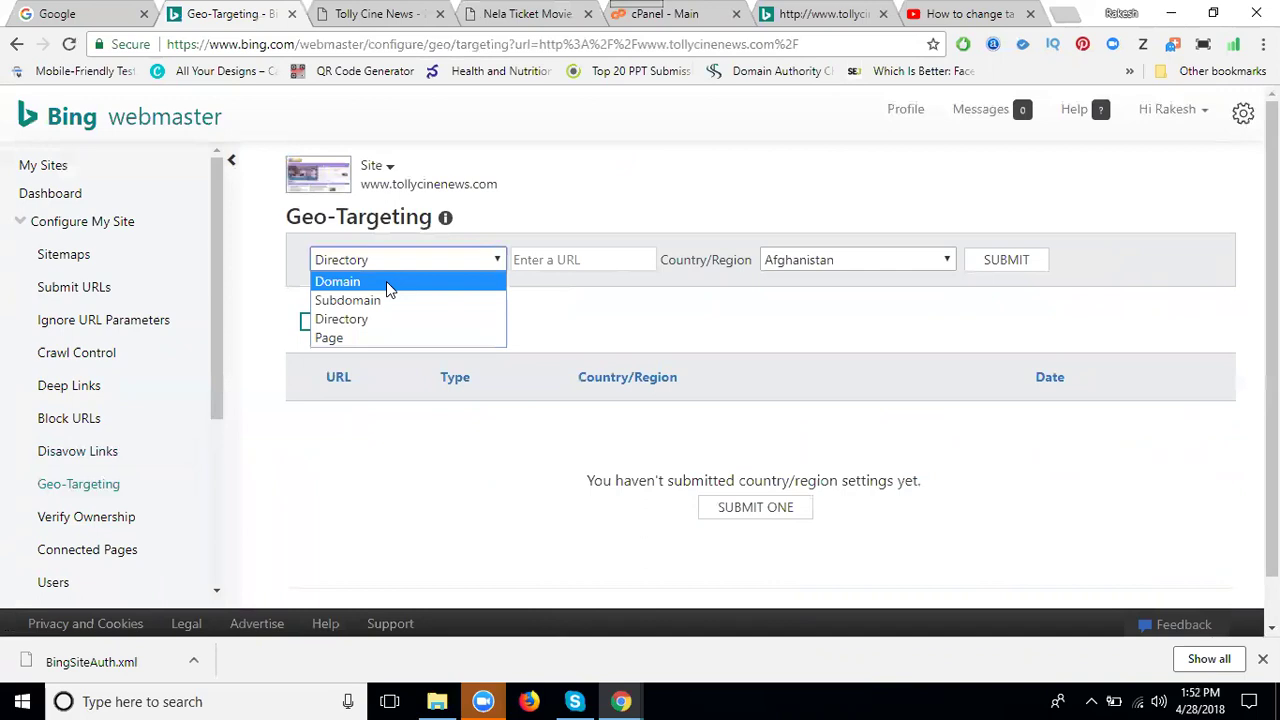
left_click(386, 281)
left_click(541, 258)
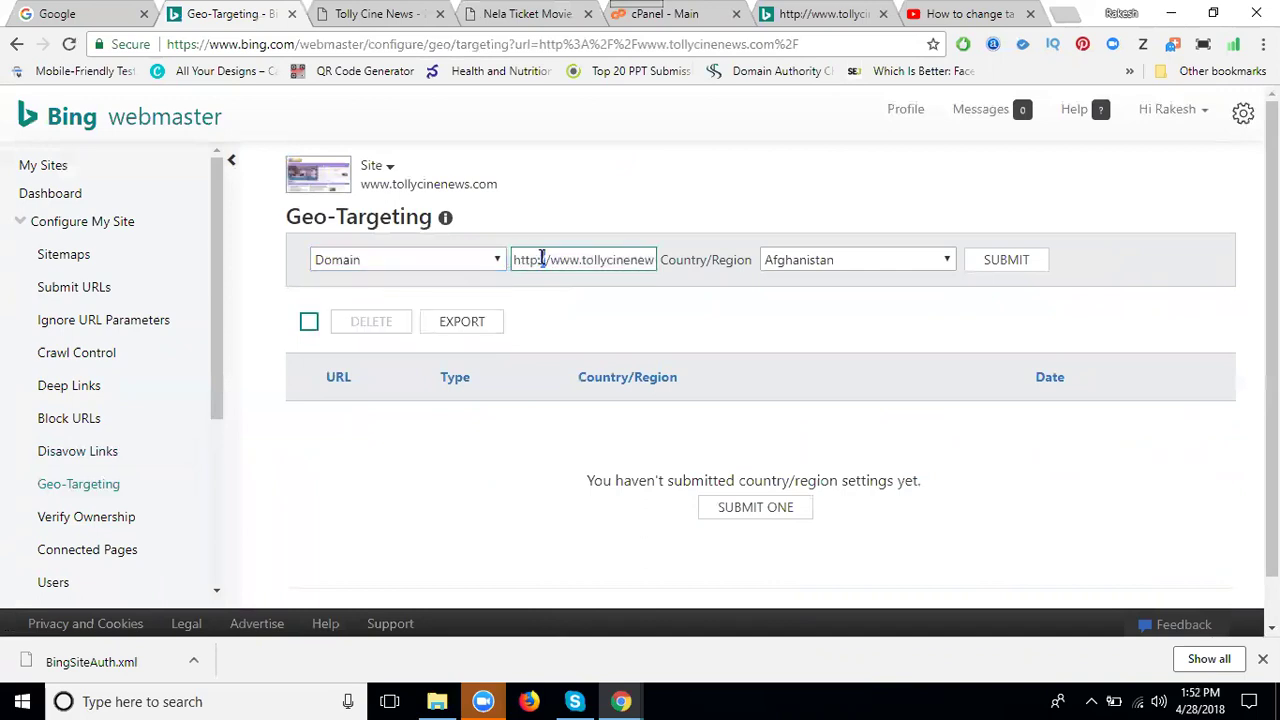
key("ctrl+a")
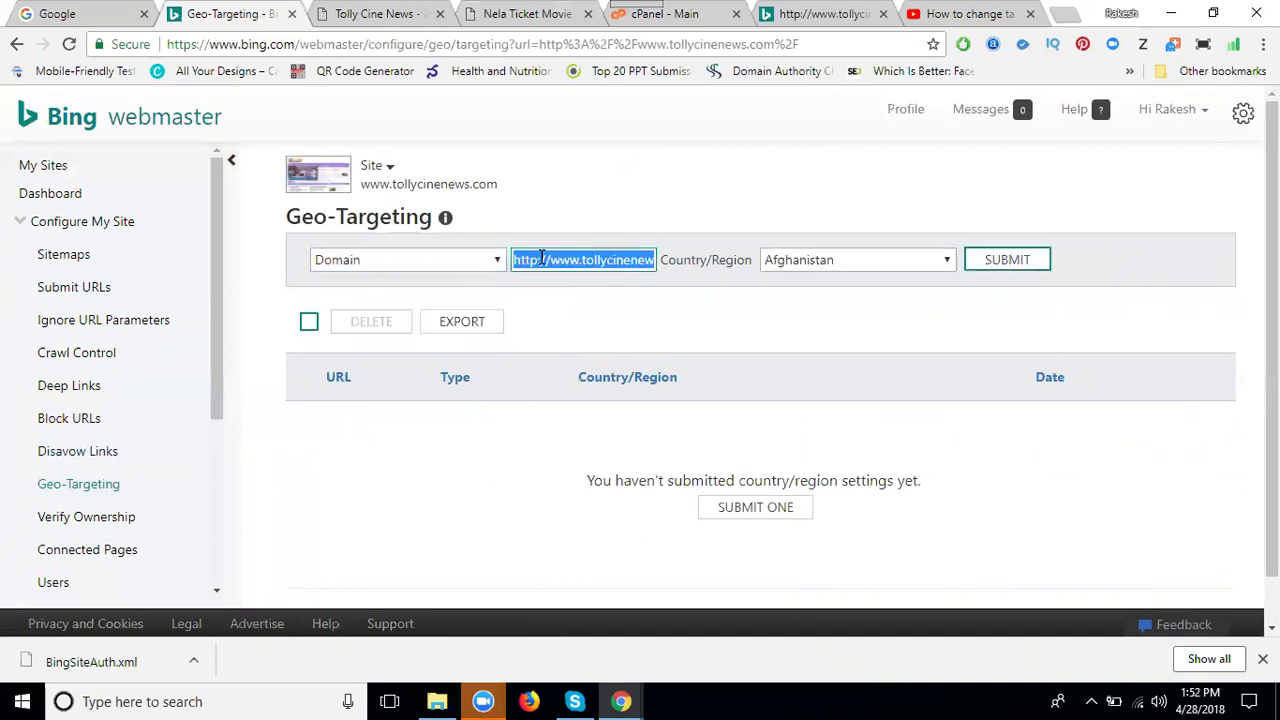
Select India as the target country for the domain
left_click(802, 260)
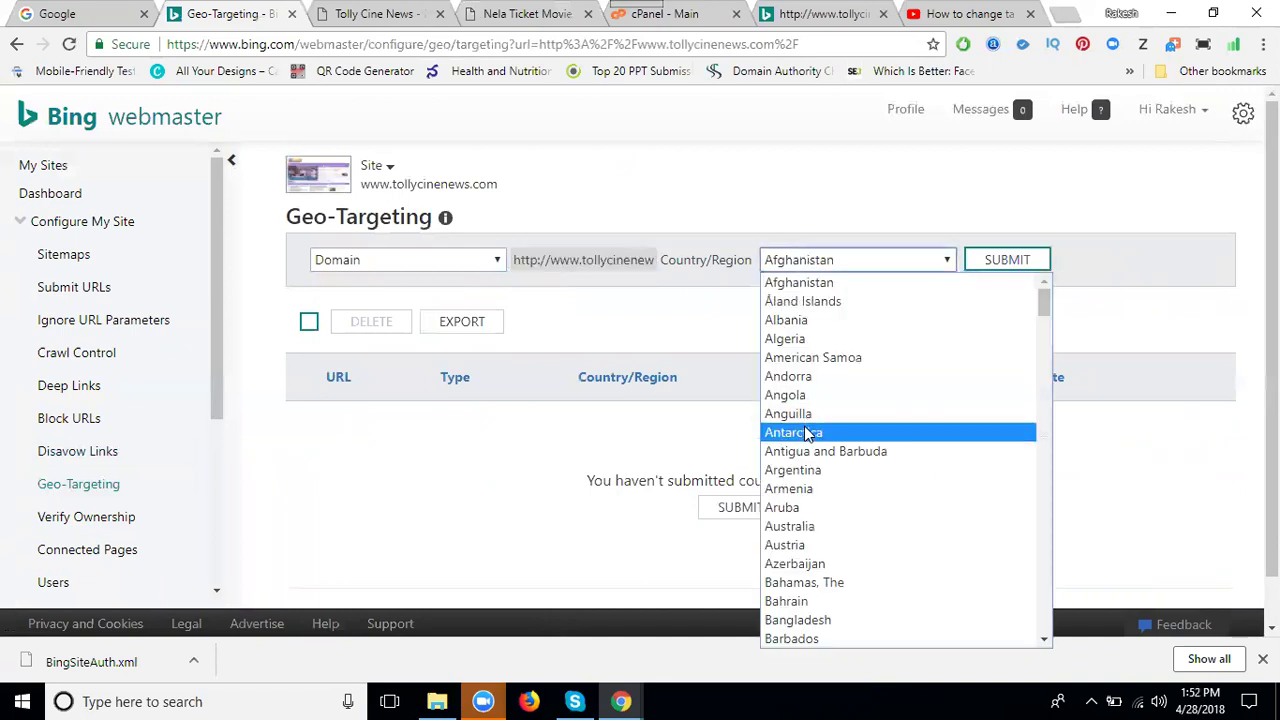
scroll(807, 433, "down", 12)
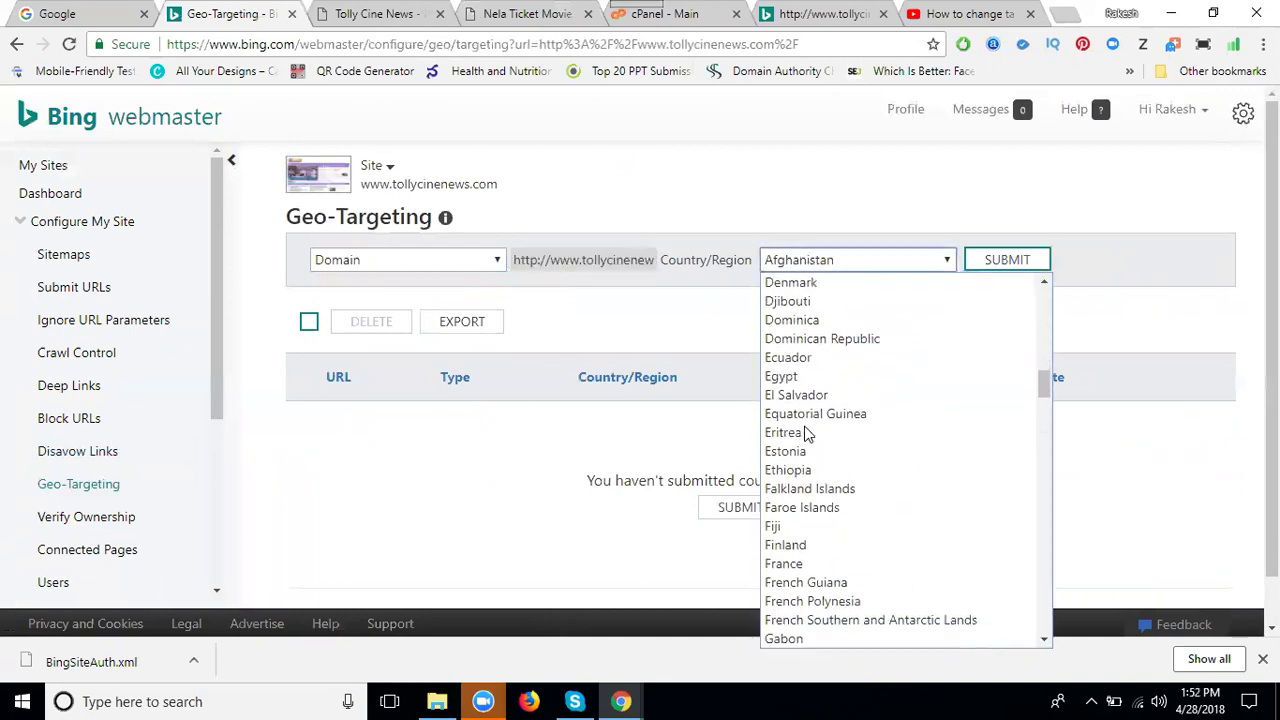
scroll(807, 433, "down", 6)
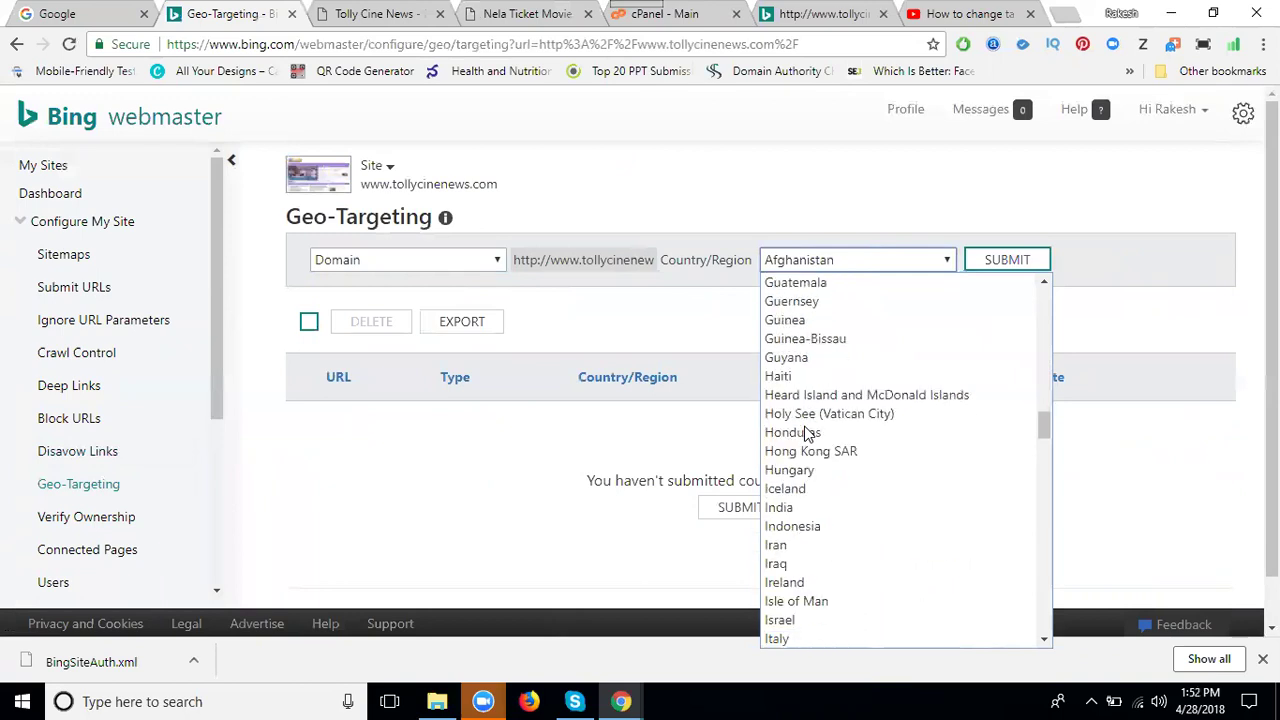
left_click(790, 507)
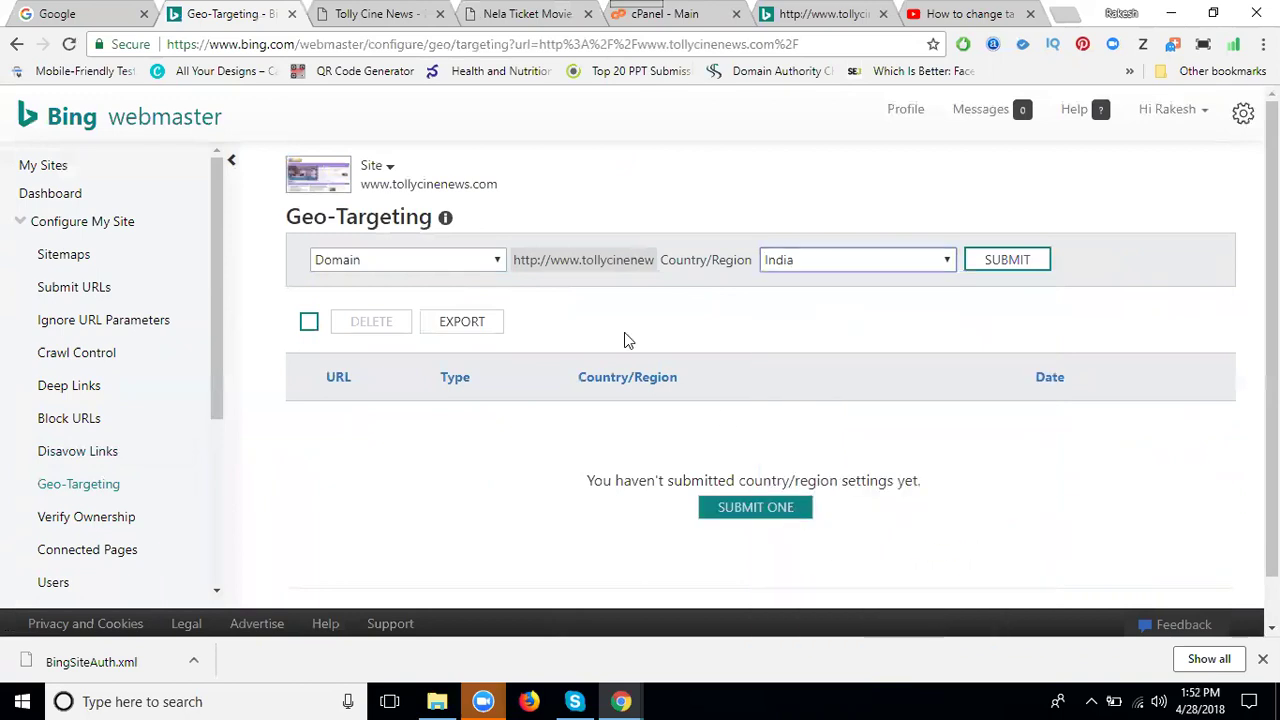
triple_click(594, 260)
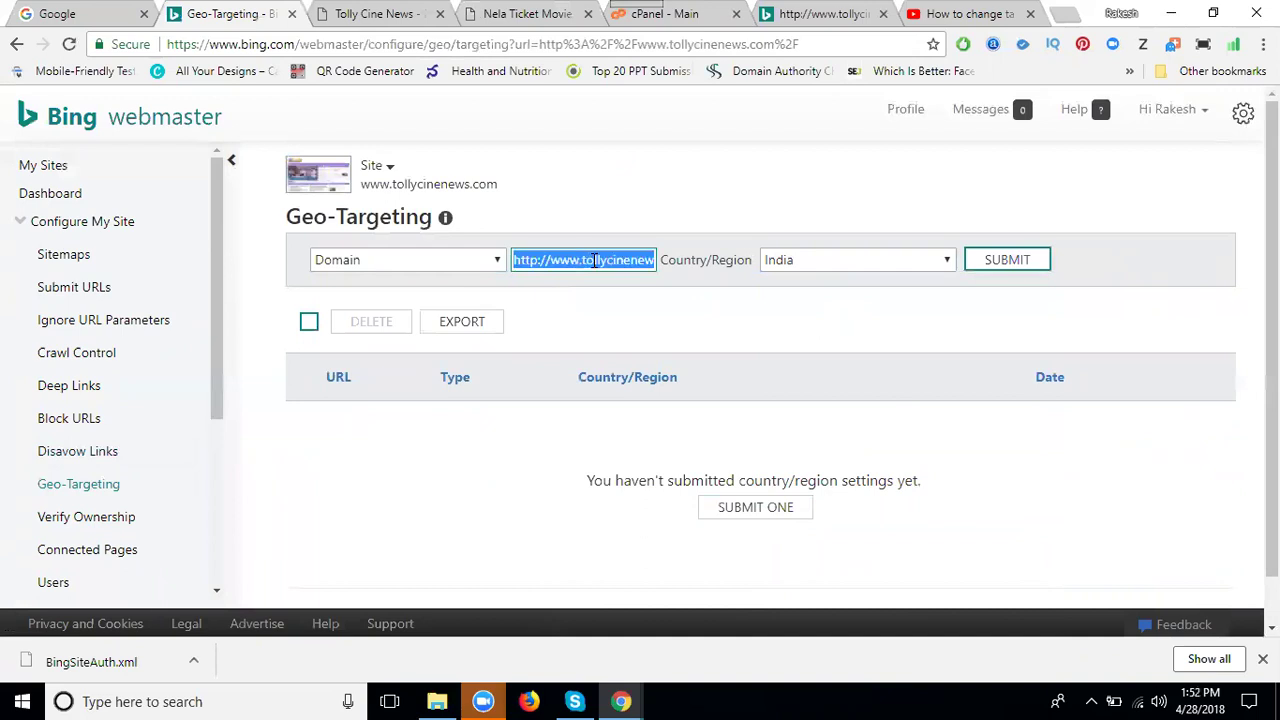
key("super+r")
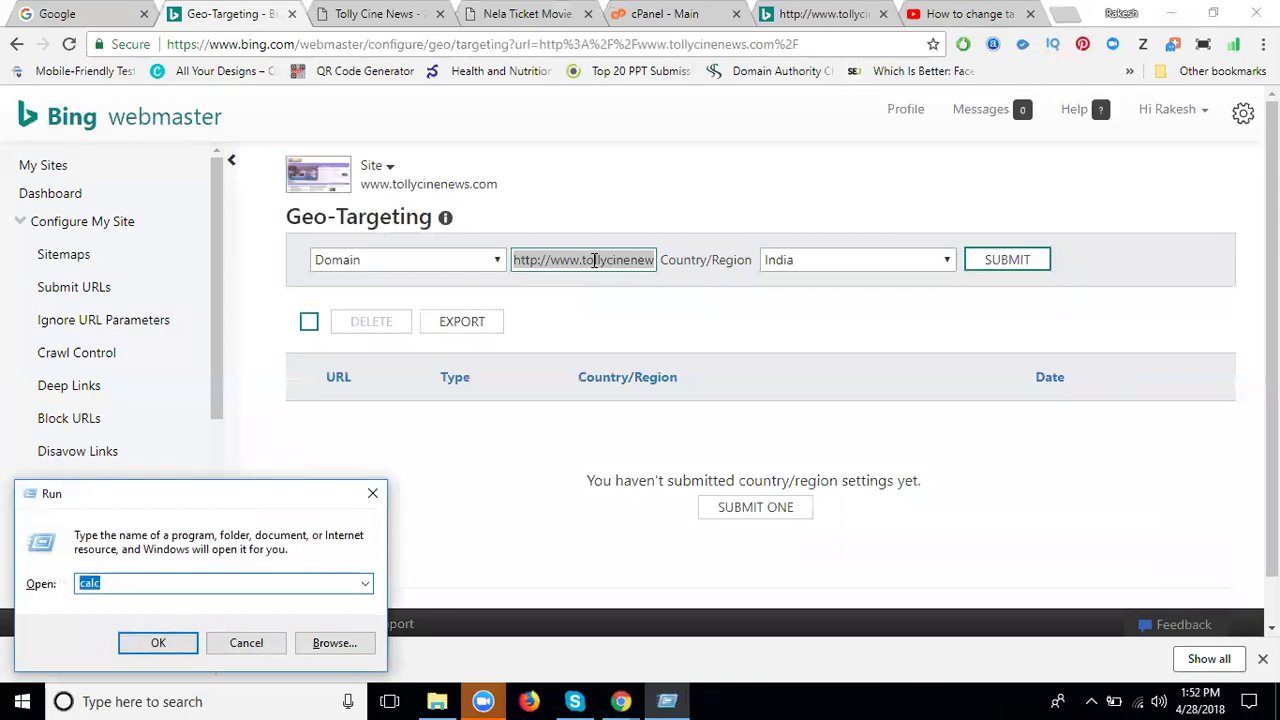
type("http://www.tollycinenews.com/")
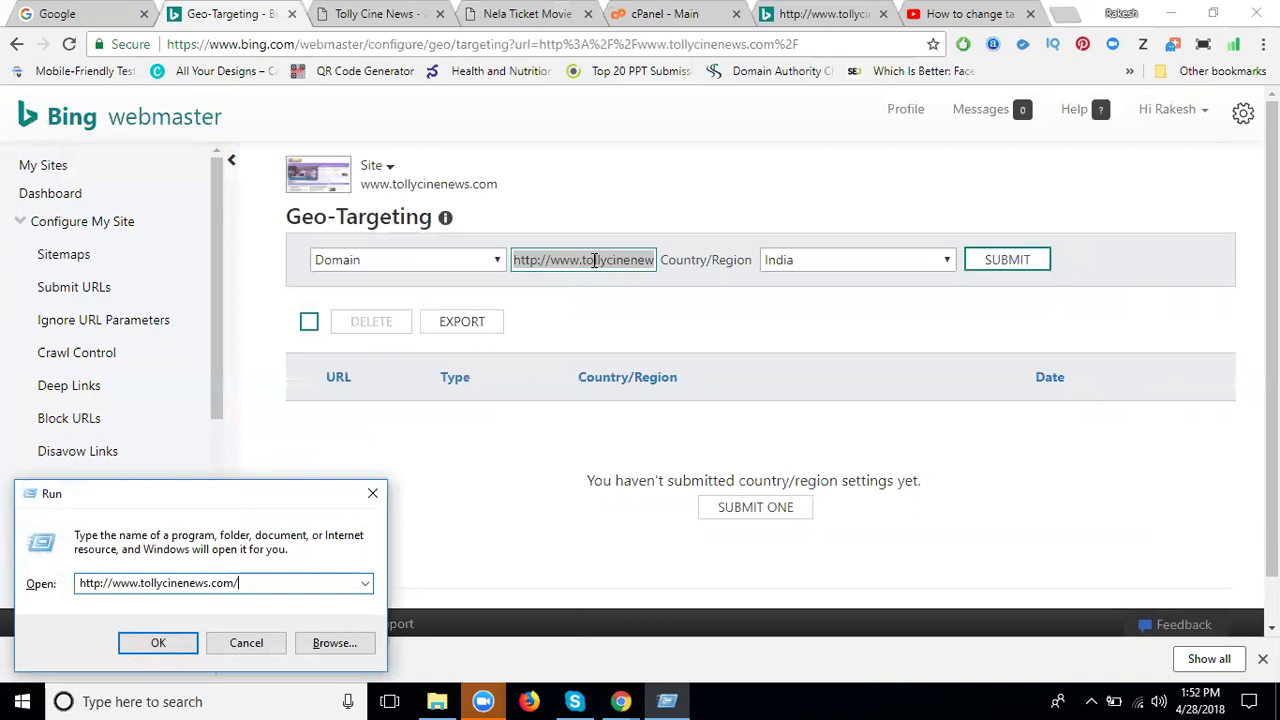
left_click(232, 648)
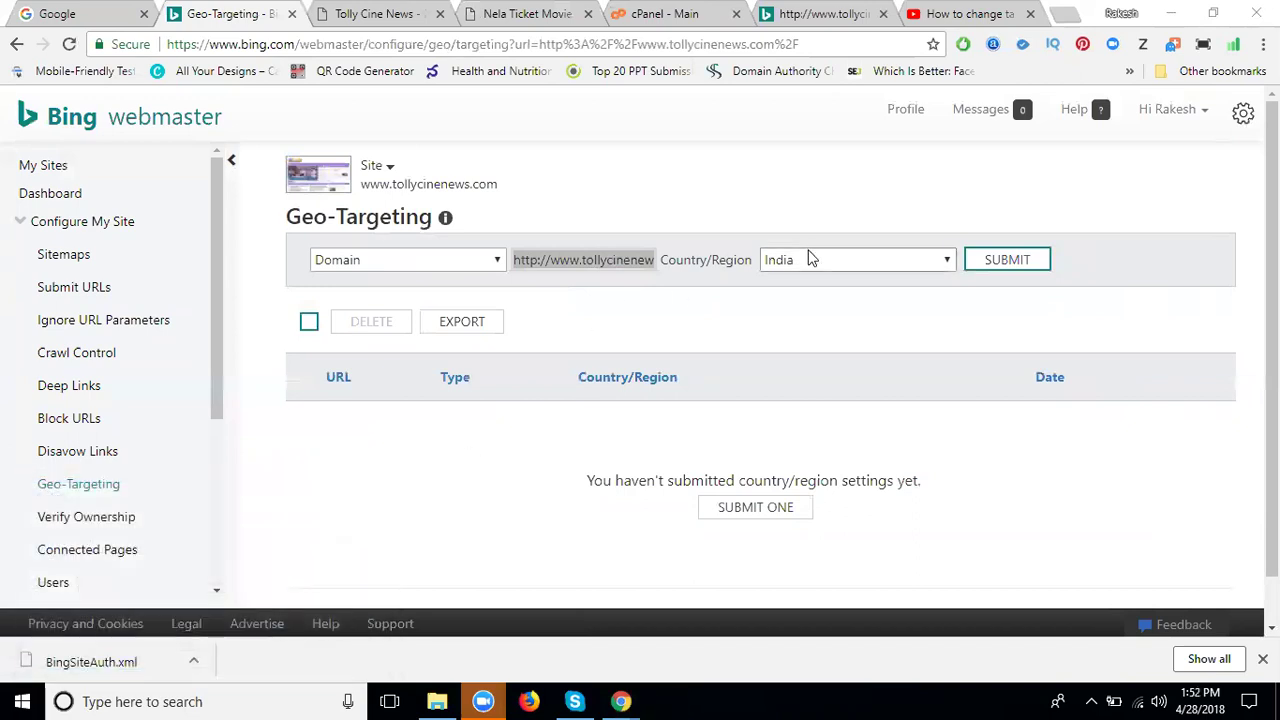
left_click(1007, 260)
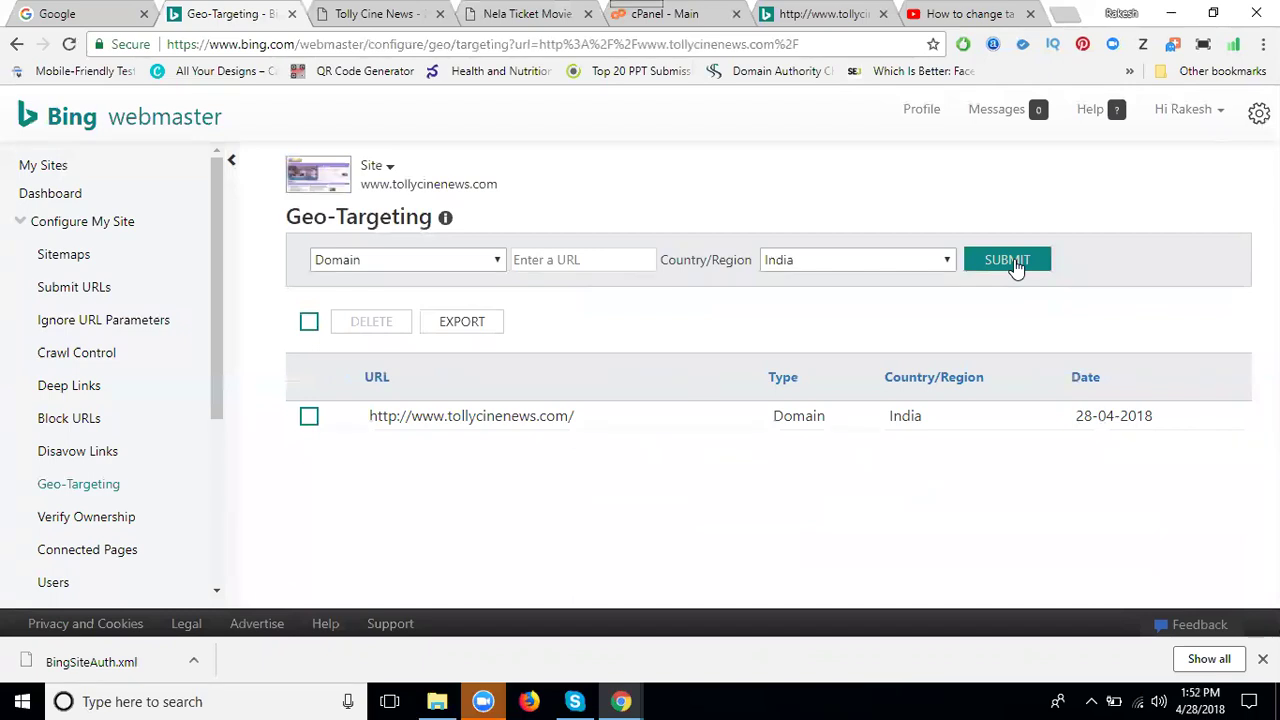
left_click(407, 261)
left_click(394, 282)
left_click(528, 260)
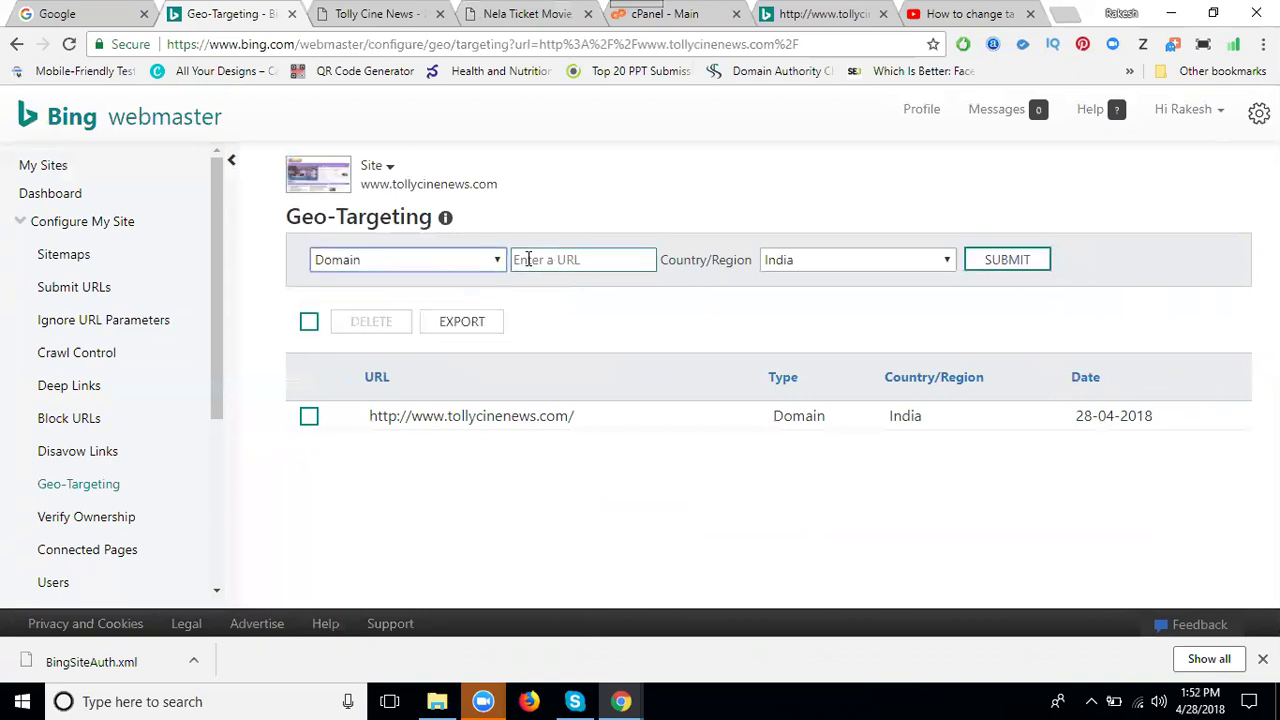
type("http://www.tollycinenews.com/")
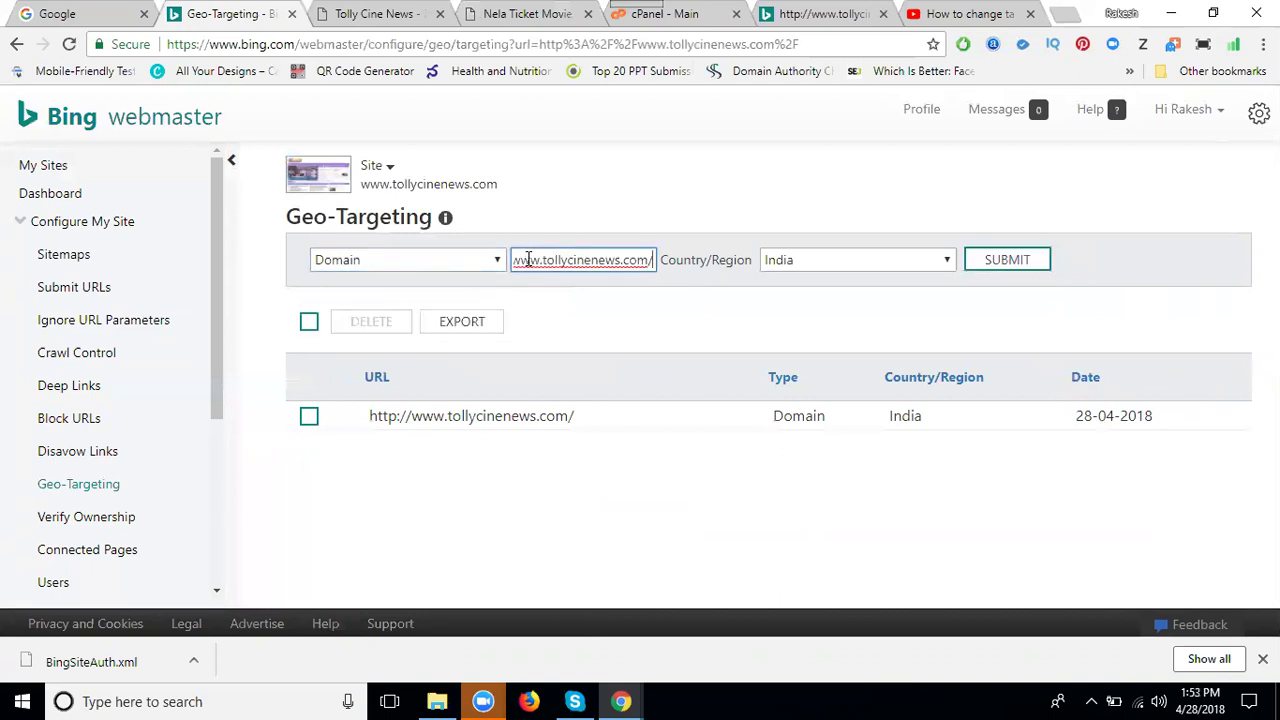
left_click(507, 20)
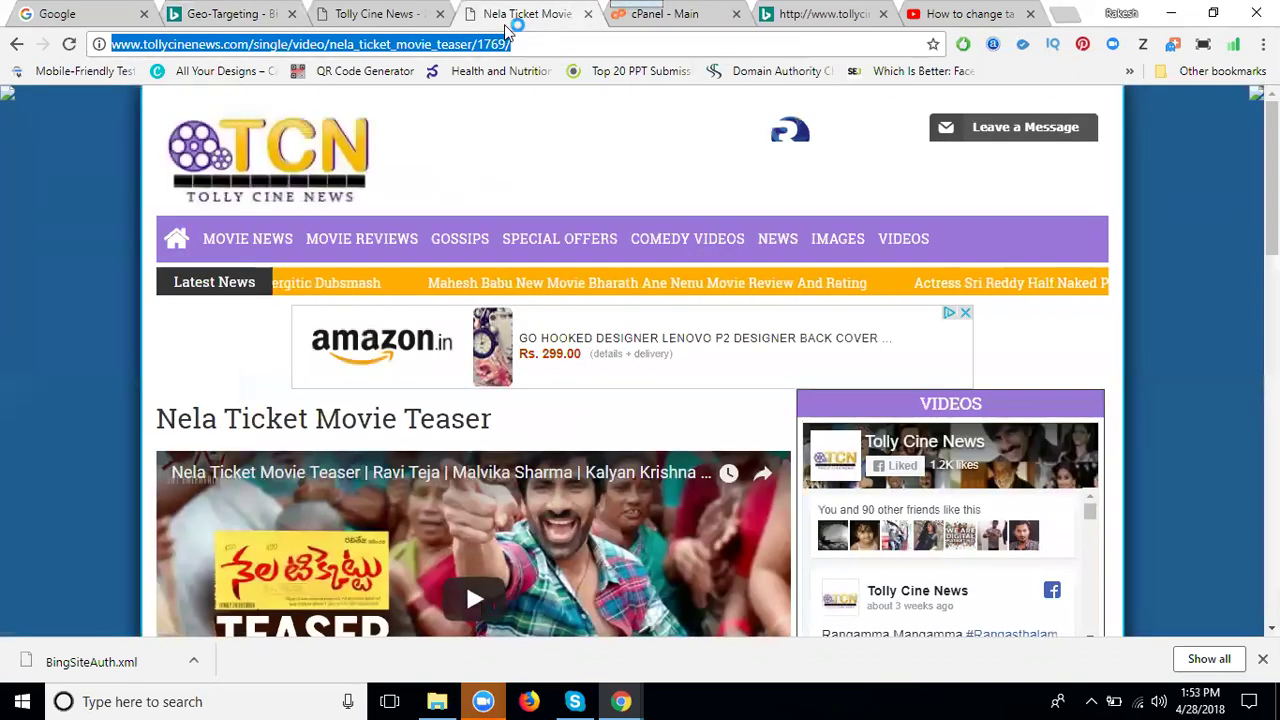
left_click(262, 14)
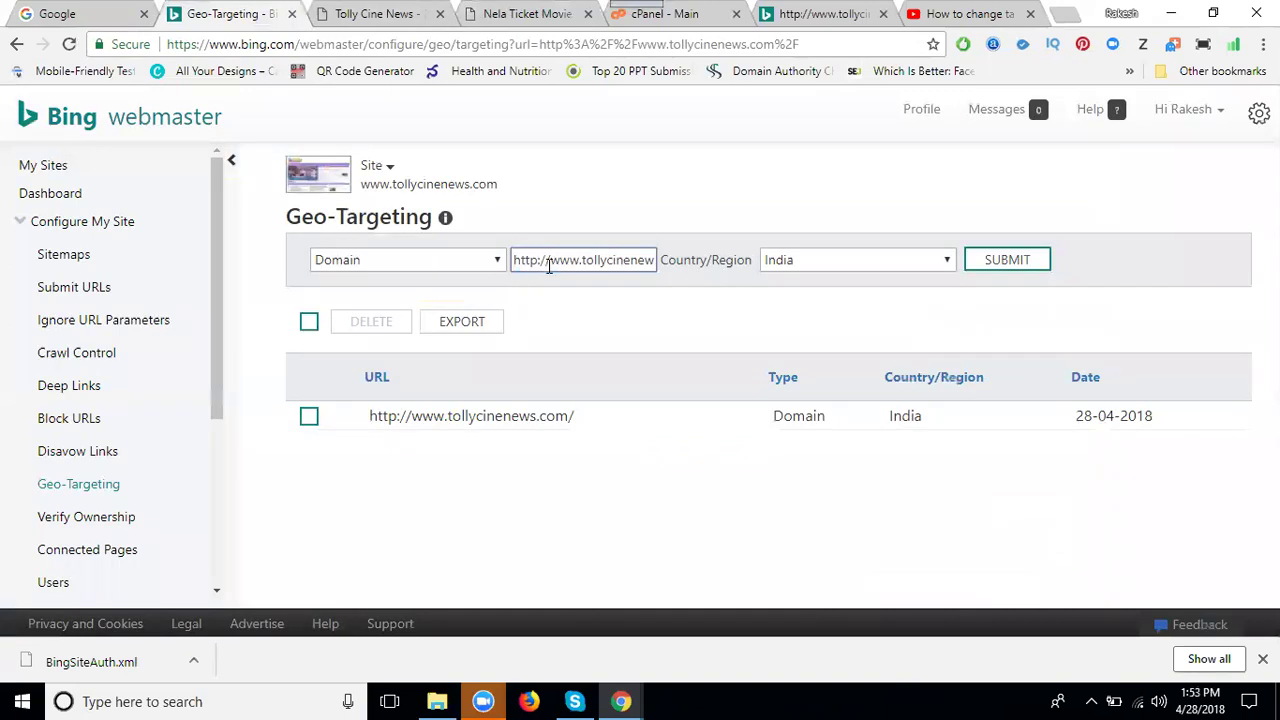
double_click(562, 260)
key("ctrl+a")
key("ctrl+v")
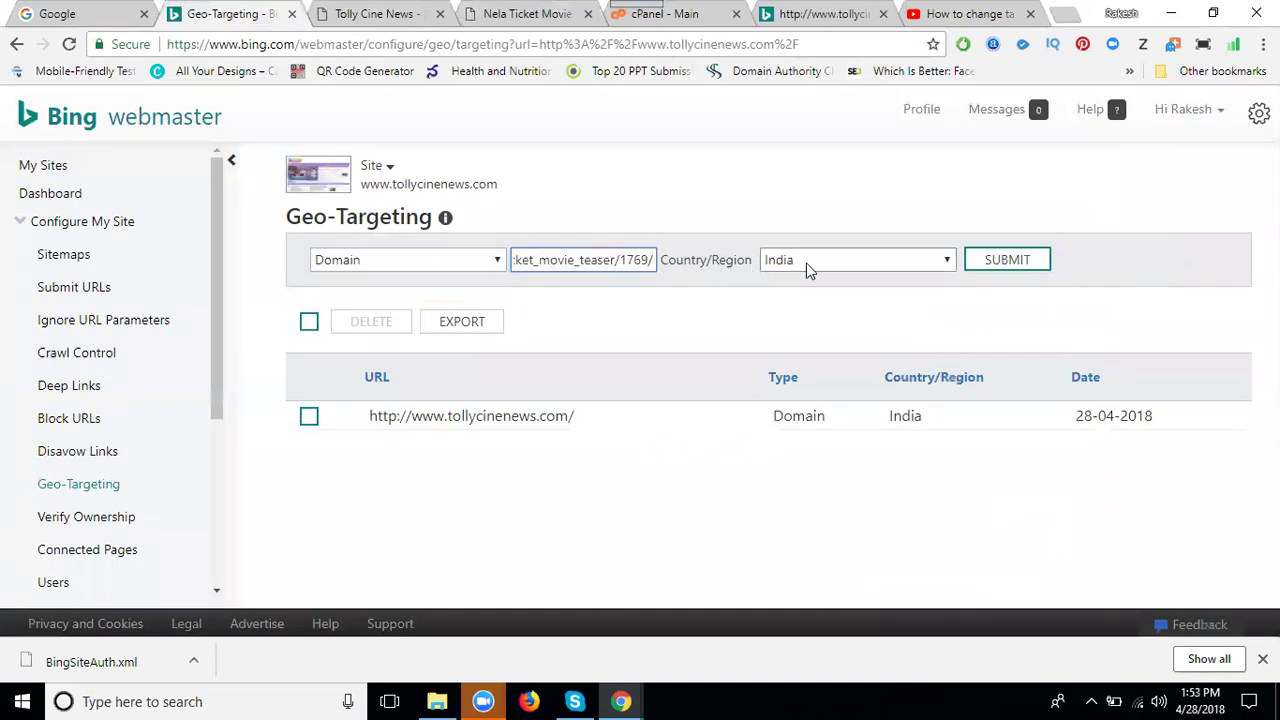
left_click(1010, 262)
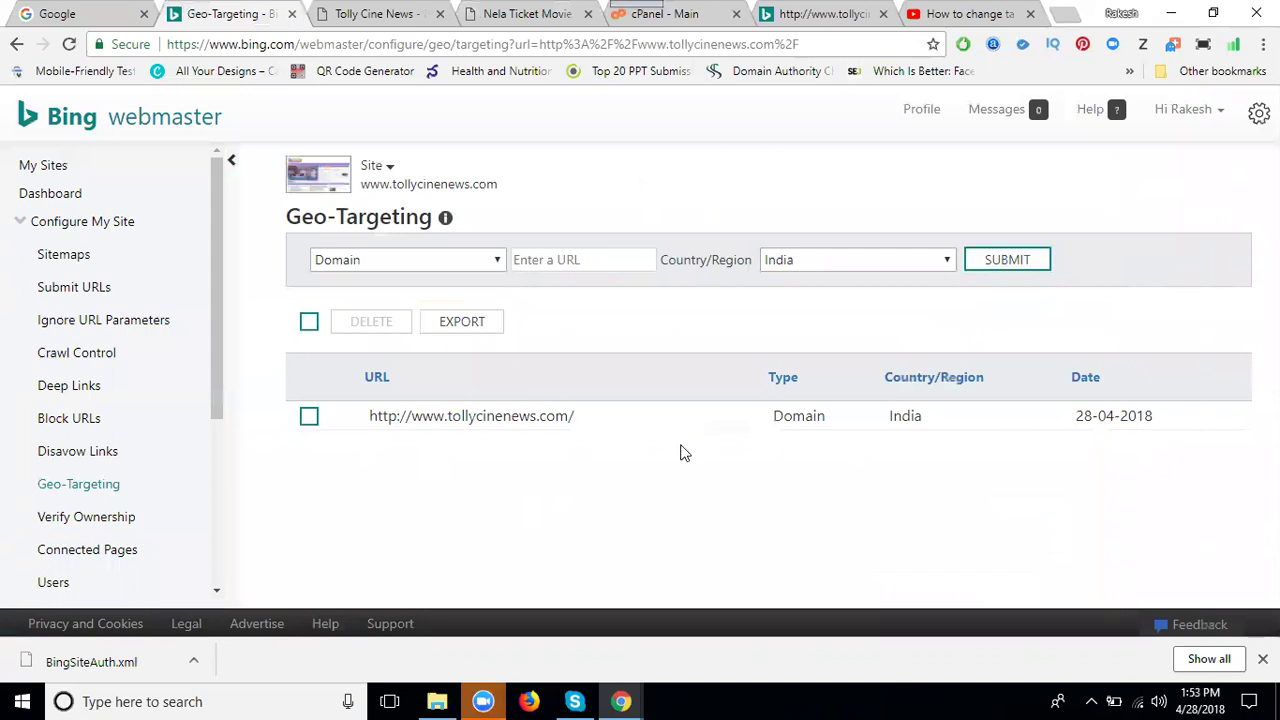
Try submitting the pasted teaser URL as a Subdomain, then dismiss the URL error
left_click(380, 262)
left_click(367, 299)
left_click(516, 262)
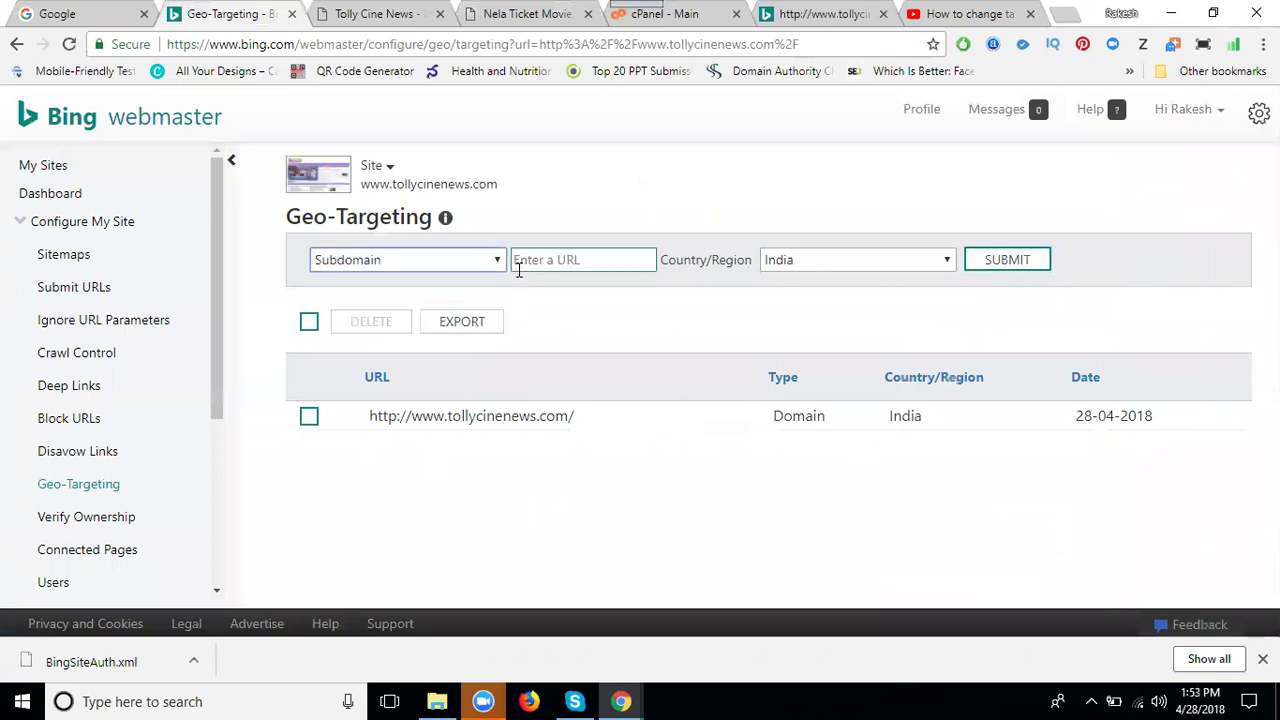
key("ctrl+v")
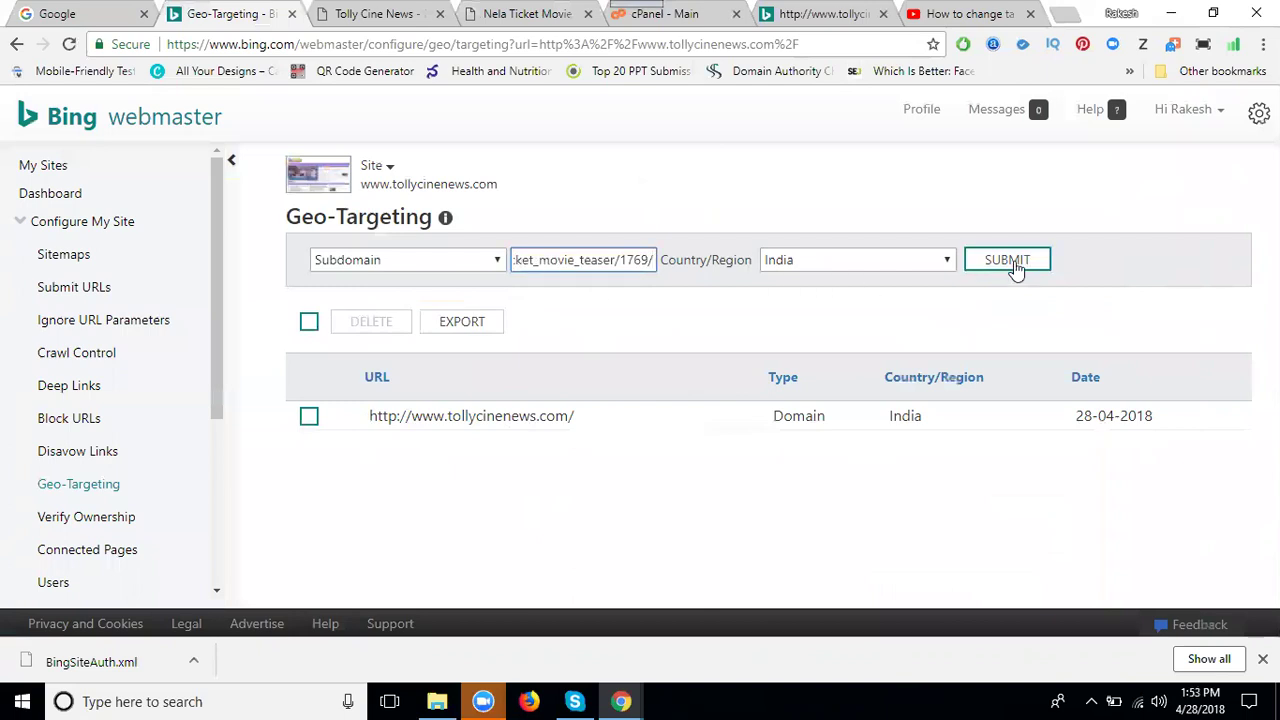
left_click(1010, 262)
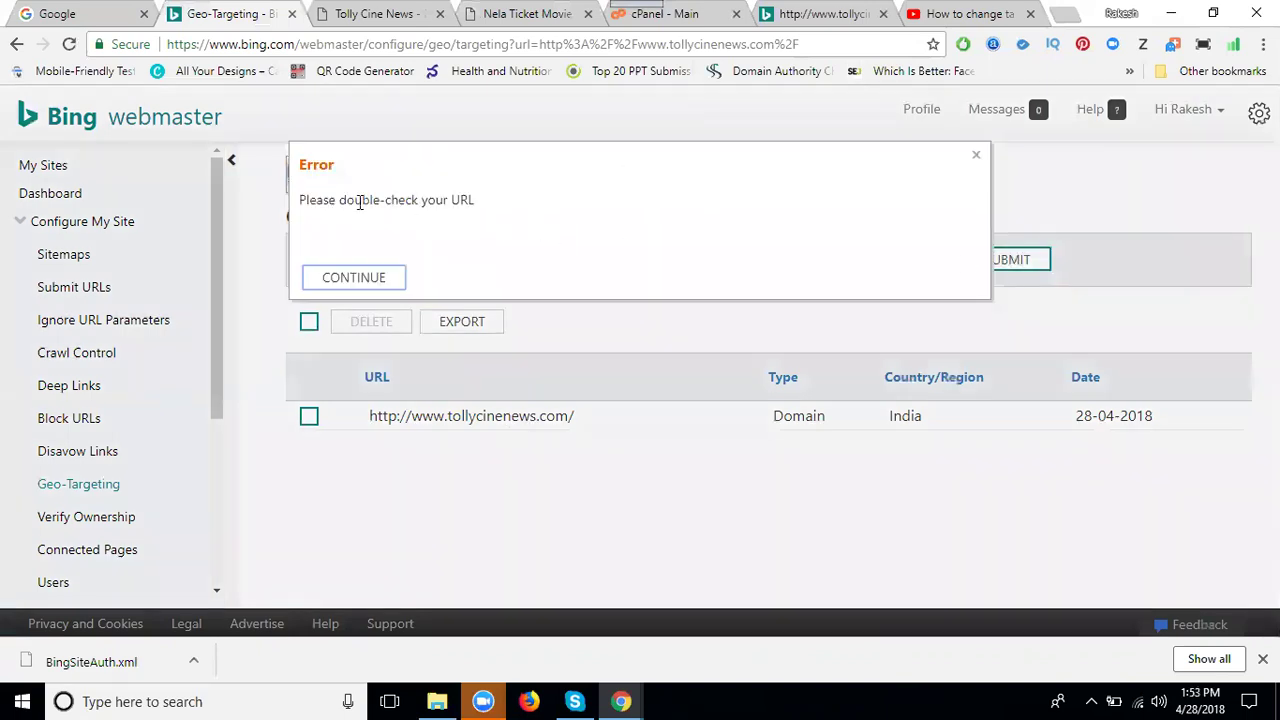
left_click(347, 280)
Resubmit the nela_ticket_movie_teaser/1769/ URL as a Page targeted at India
left_click(588, 260)
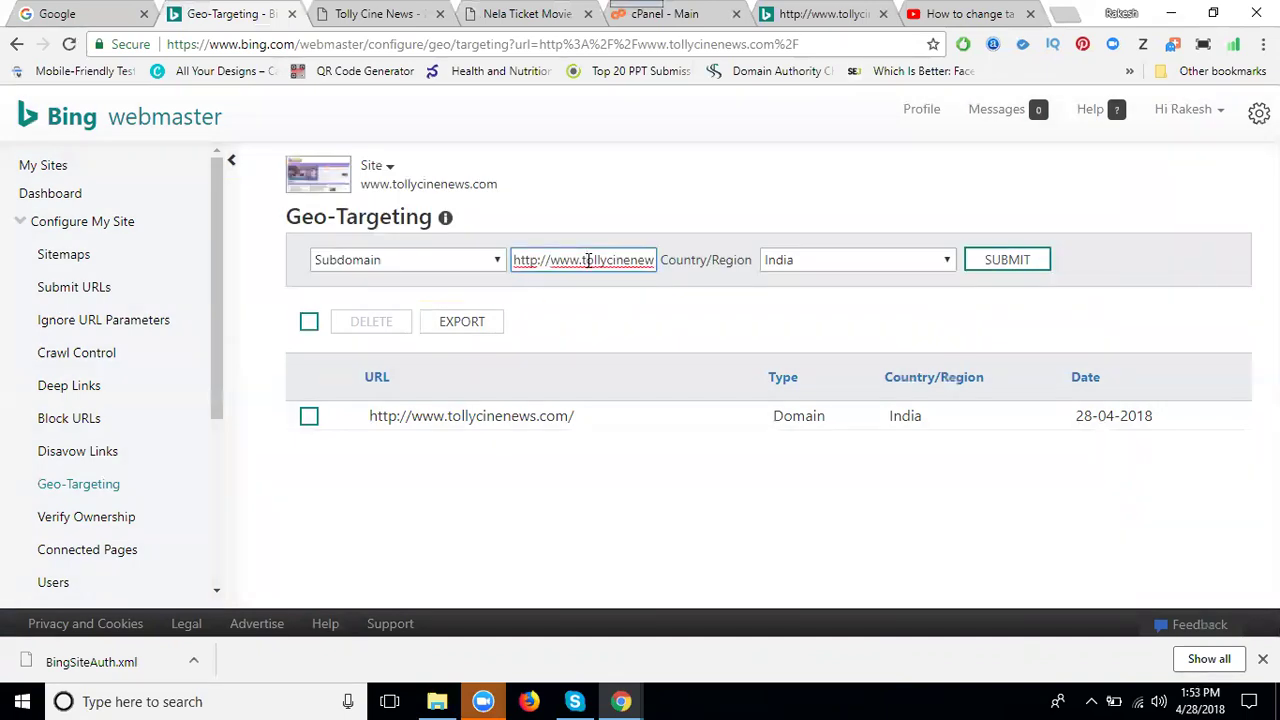
left_click(323, 266)
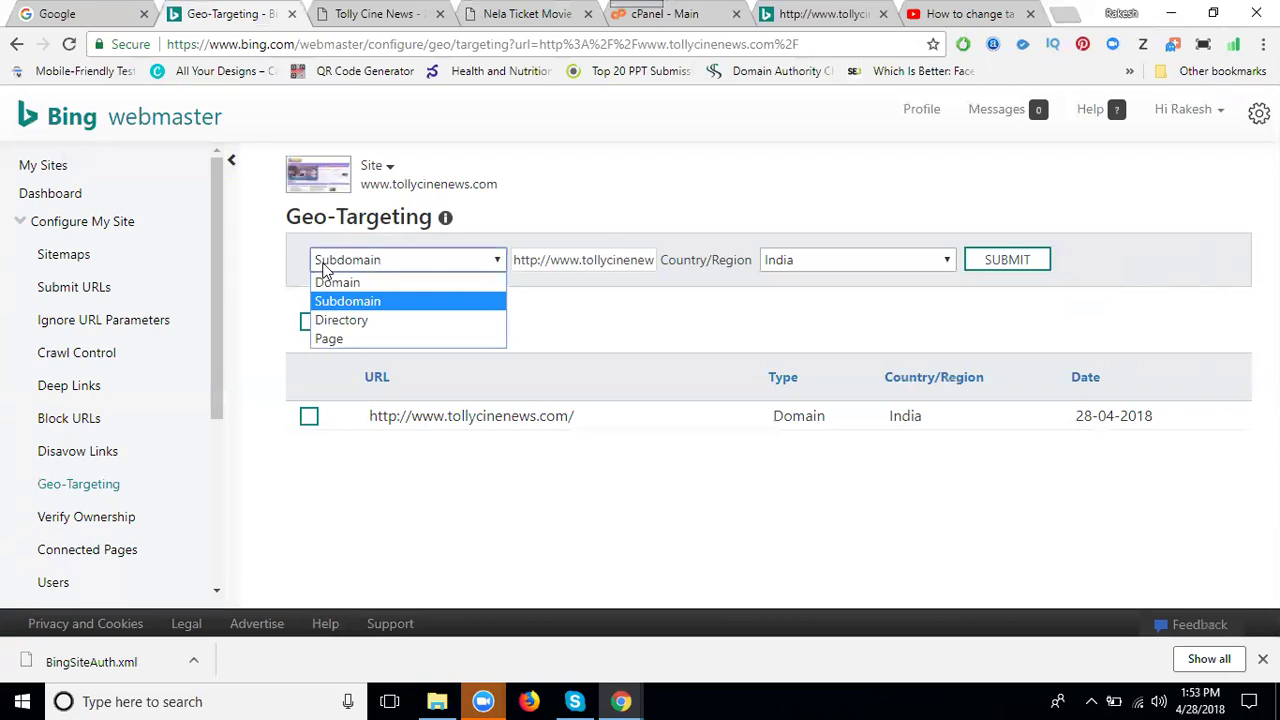
left_click(336, 340)
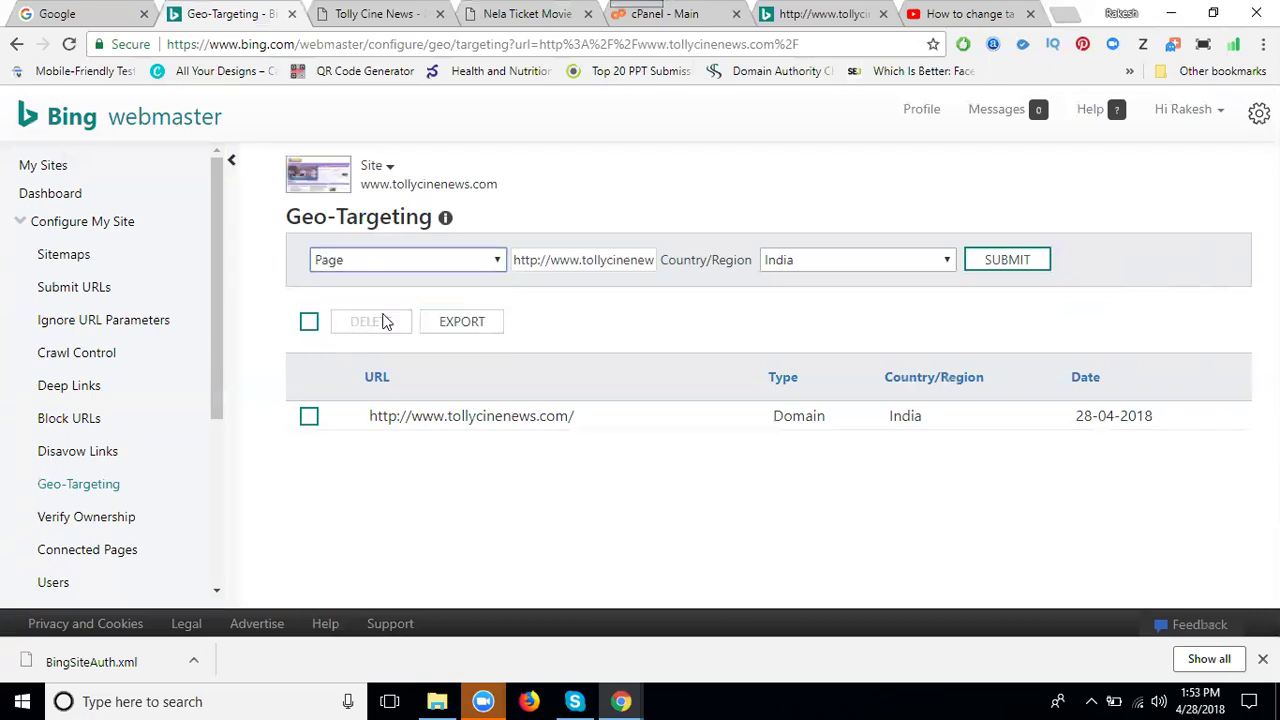
triple_click(596, 262)
key("ctrl+v")
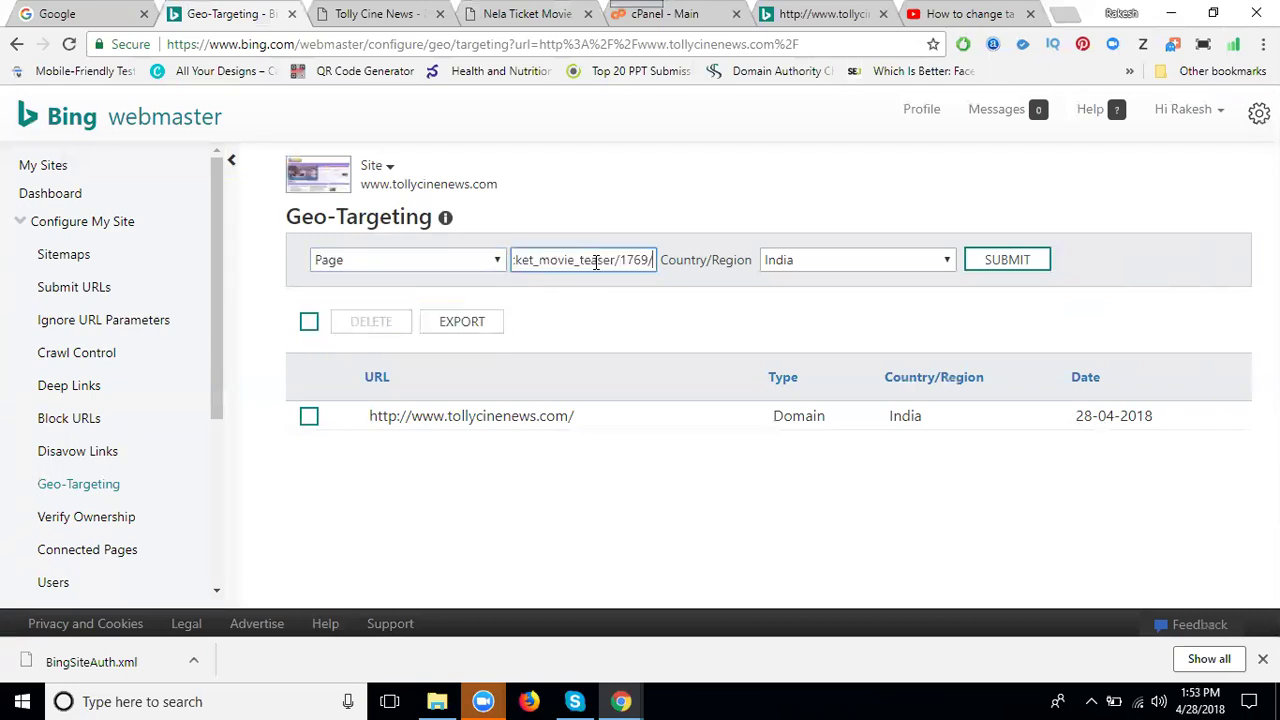
left_click(1006, 272)
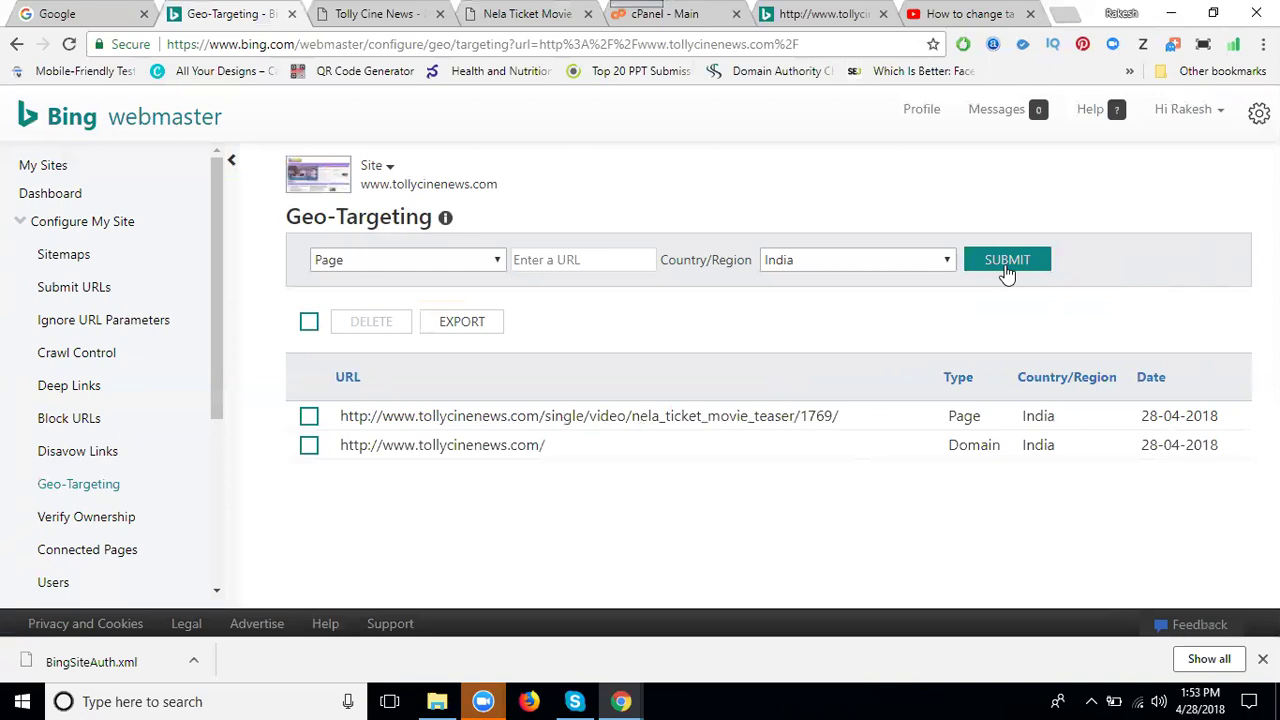
Submit the tollycinenews.com Domain entry with United States as the target country
left_click(363, 263)
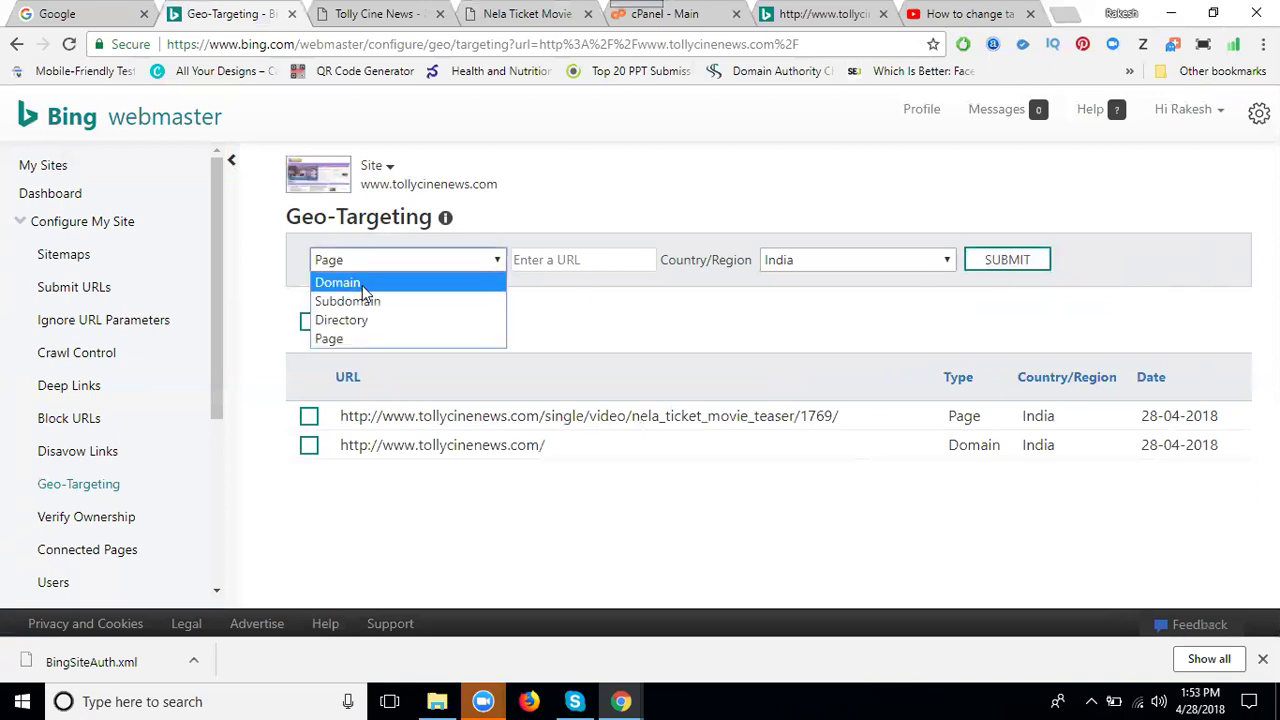
left_click(364, 284)
left_click(881, 261)
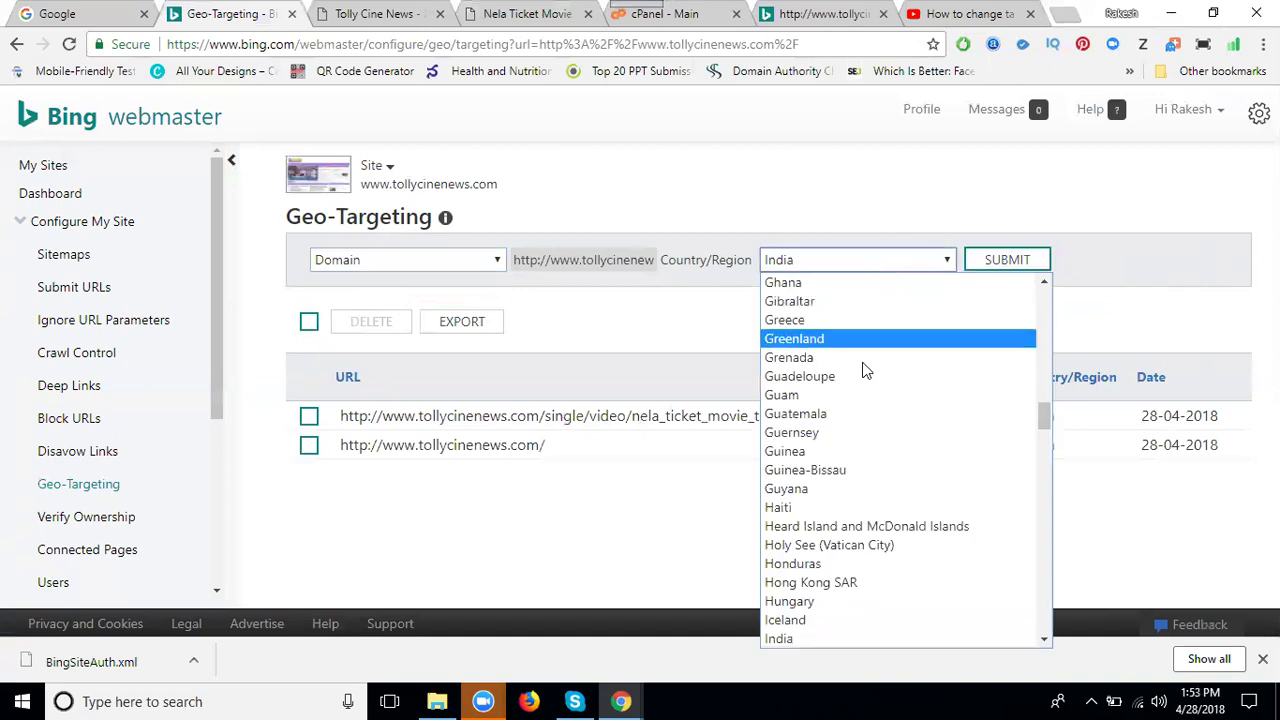
scroll(860, 380, "down", 10)
scroll(853, 388, "down", 15)
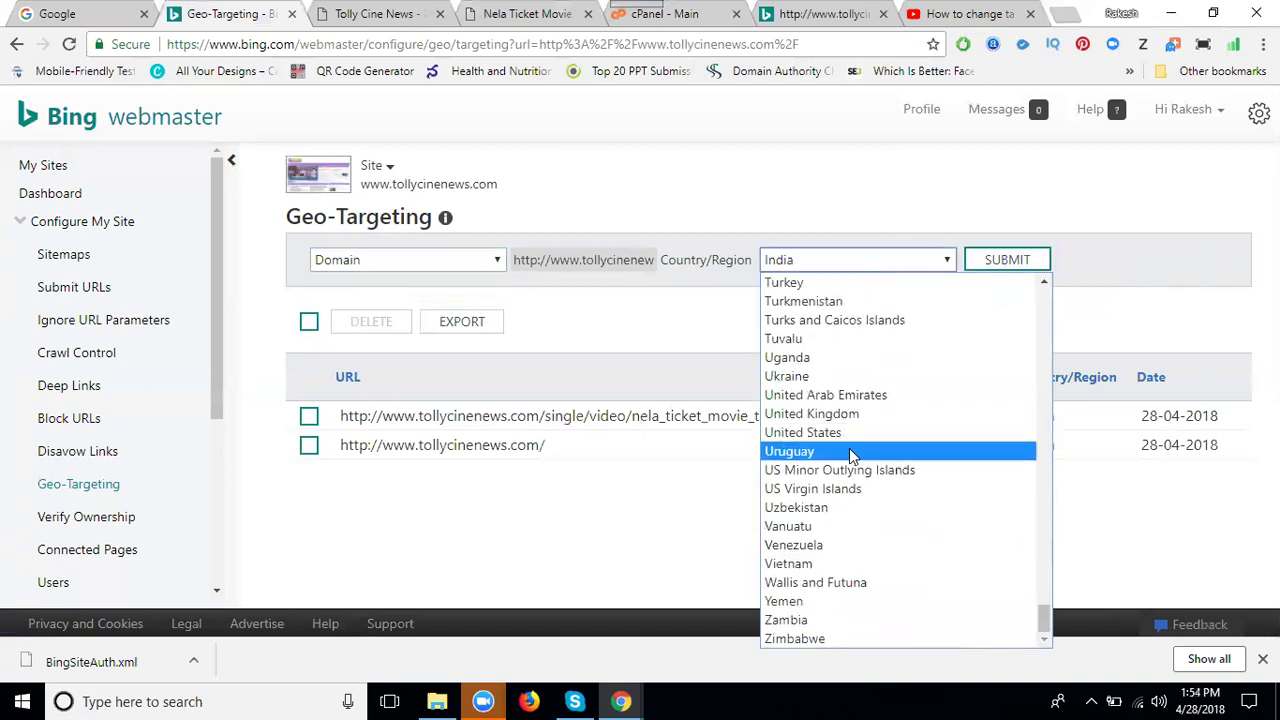
left_click(851, 437)
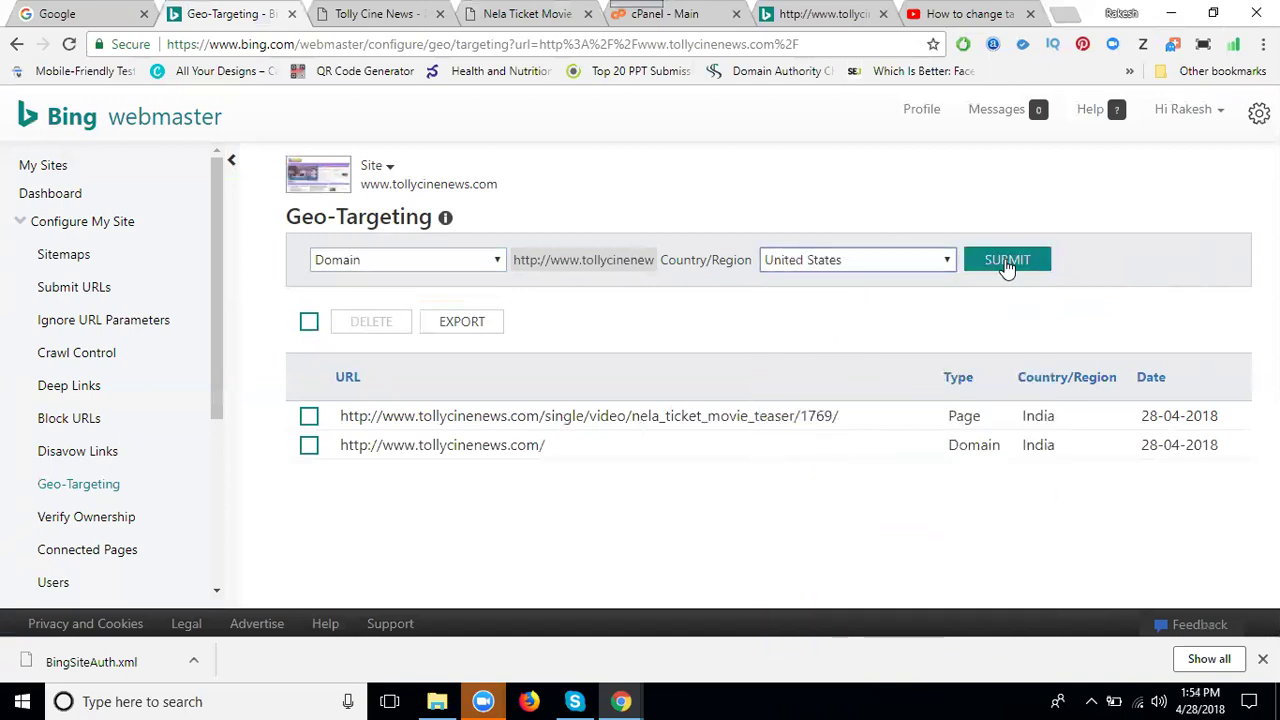
left_click(1007, 262)
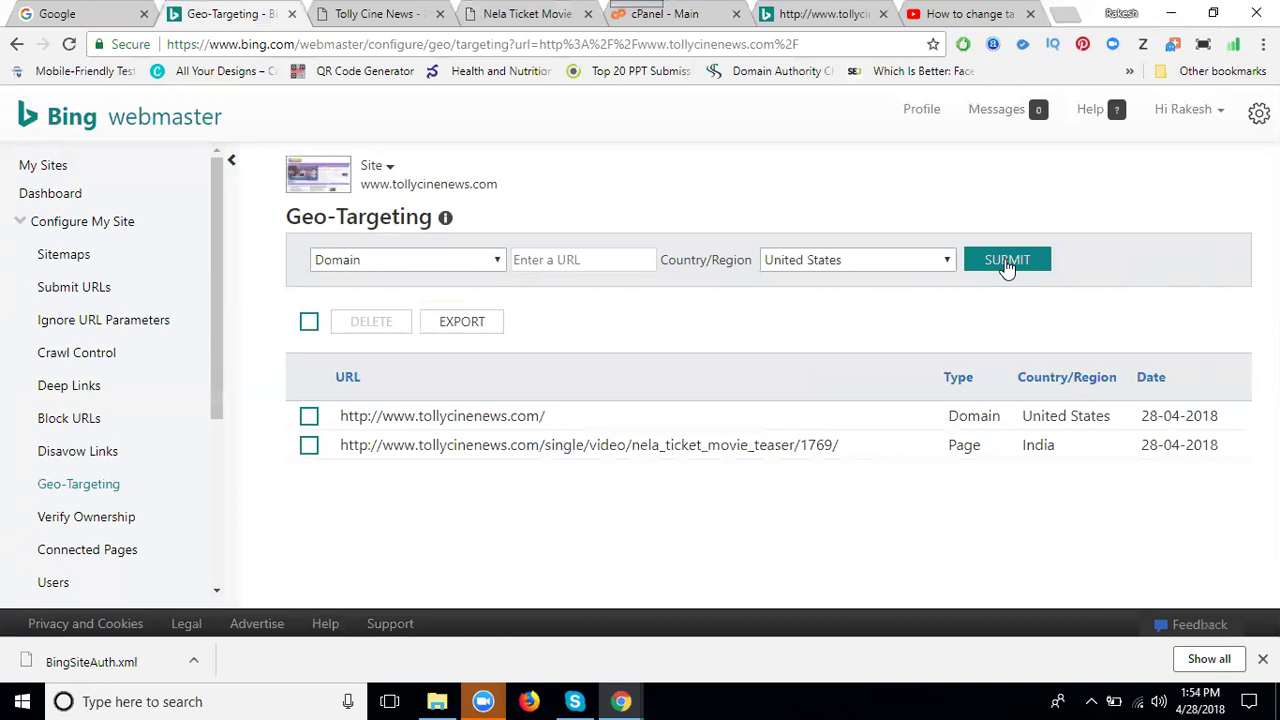
left_click(376, 262)
Set the type to Page and copy the KTR Advice to Mahesh article address from Tolly Cine News
left_click(370, 339)
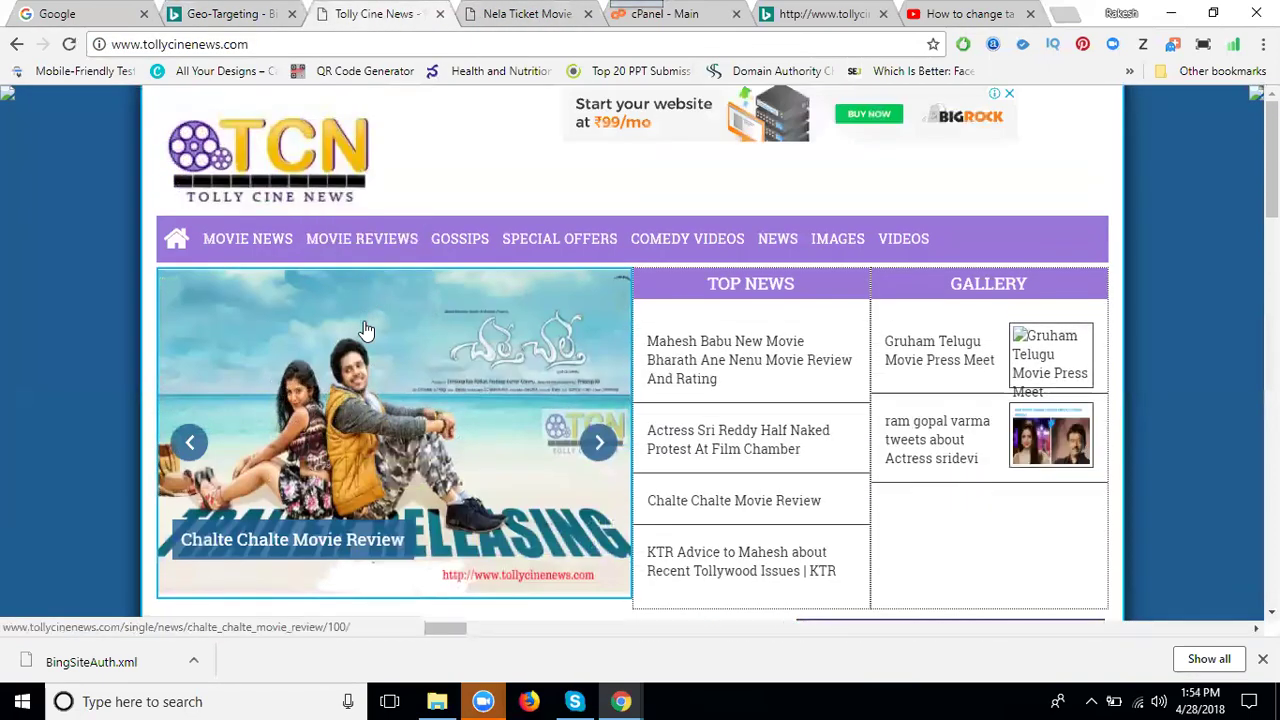
left_click(612, 442)
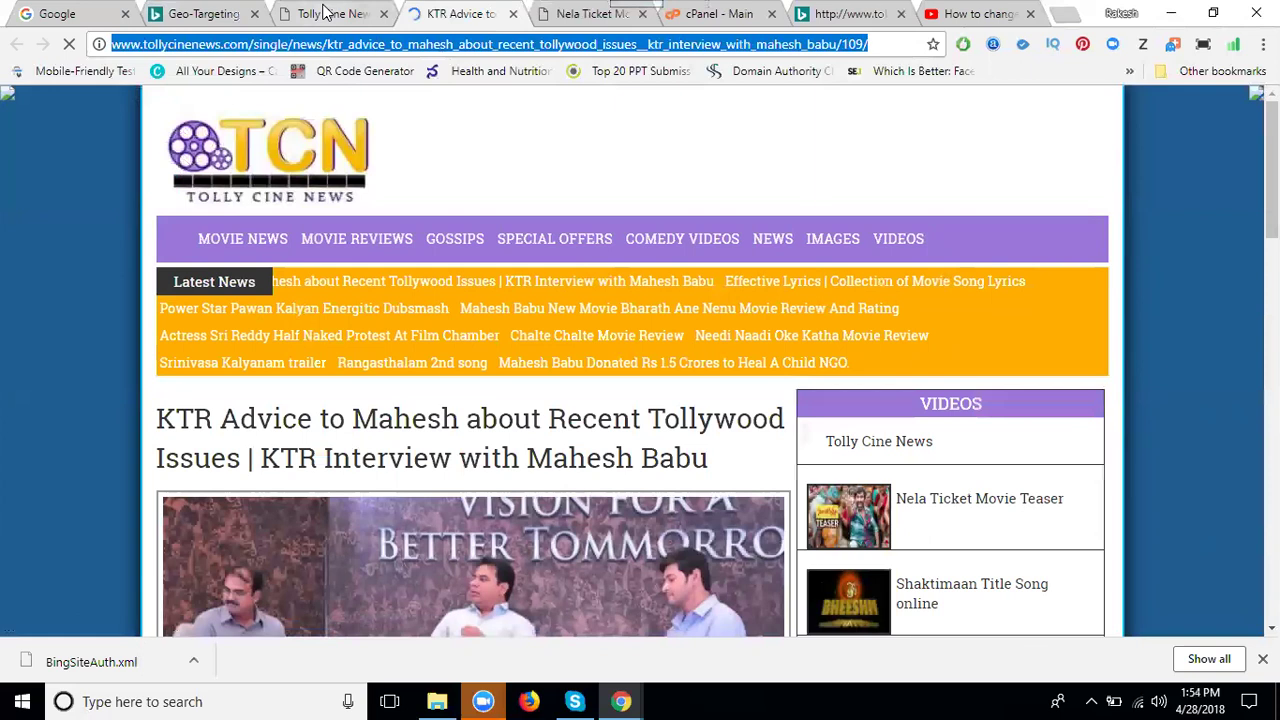
left_click(330, 14)
left_click(205, 14)
Paste the KTR article URL and submit it as a Page targeted at United States
left_click(366, 270)
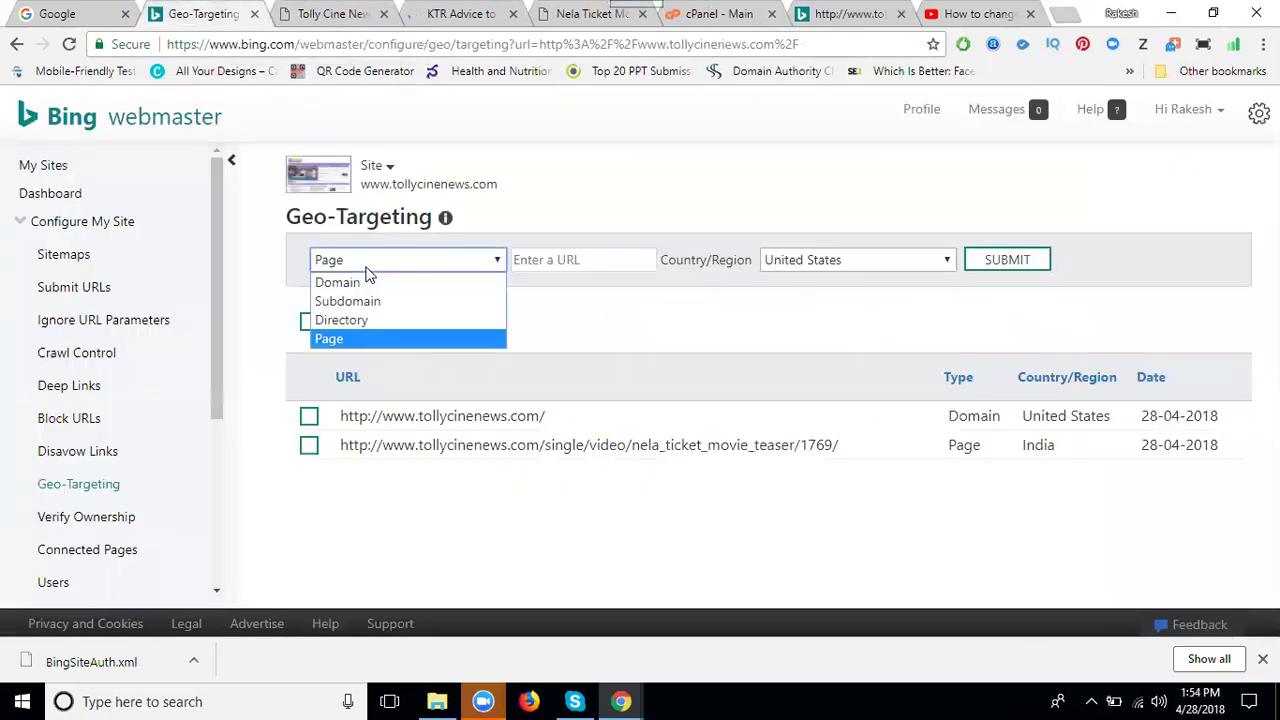
left_click(556, 261)
key("ctrl+v")
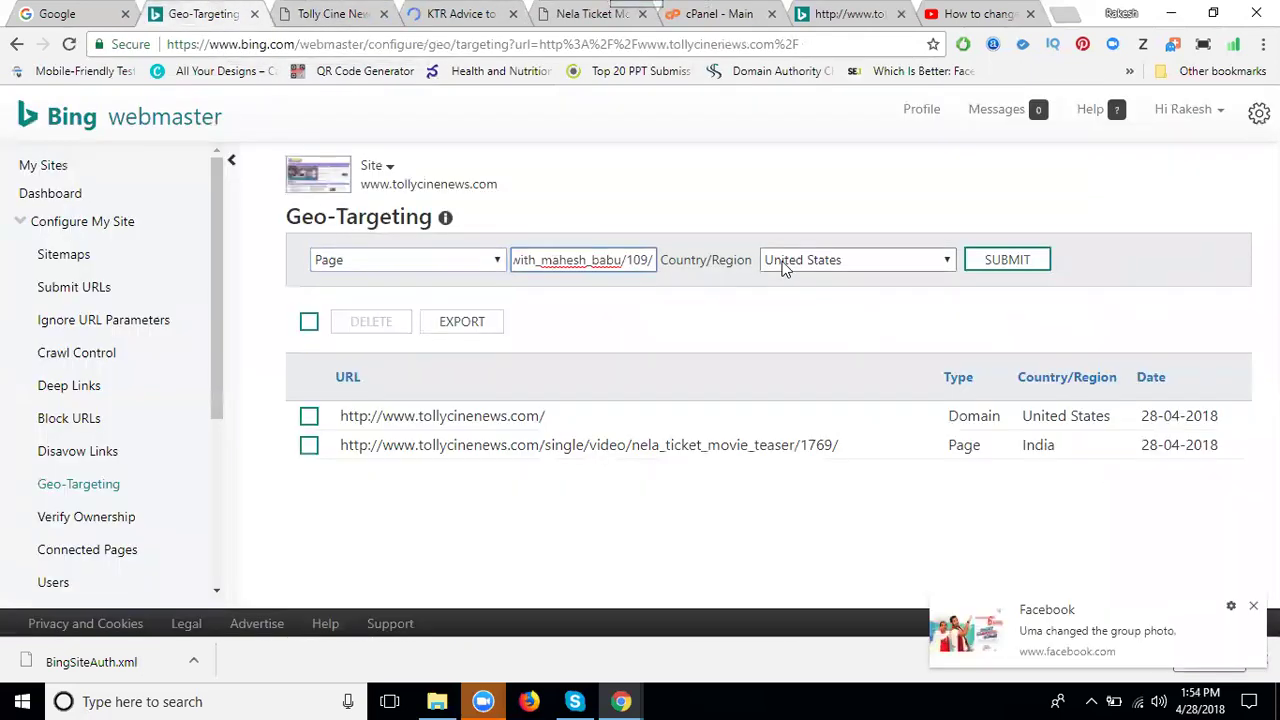
left_click(998, 262)
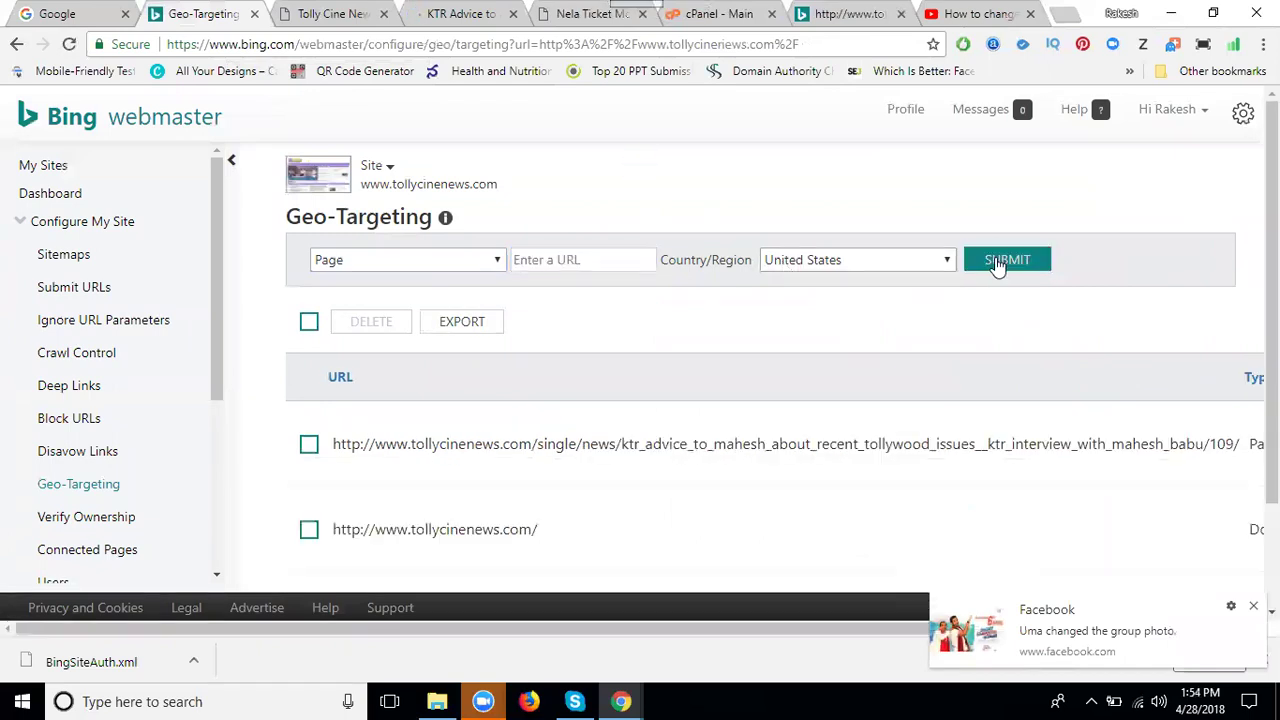
Resubmit the tollycinenews.com Domain entry with India selected as the country
scroll(530, 410, "down", 2)
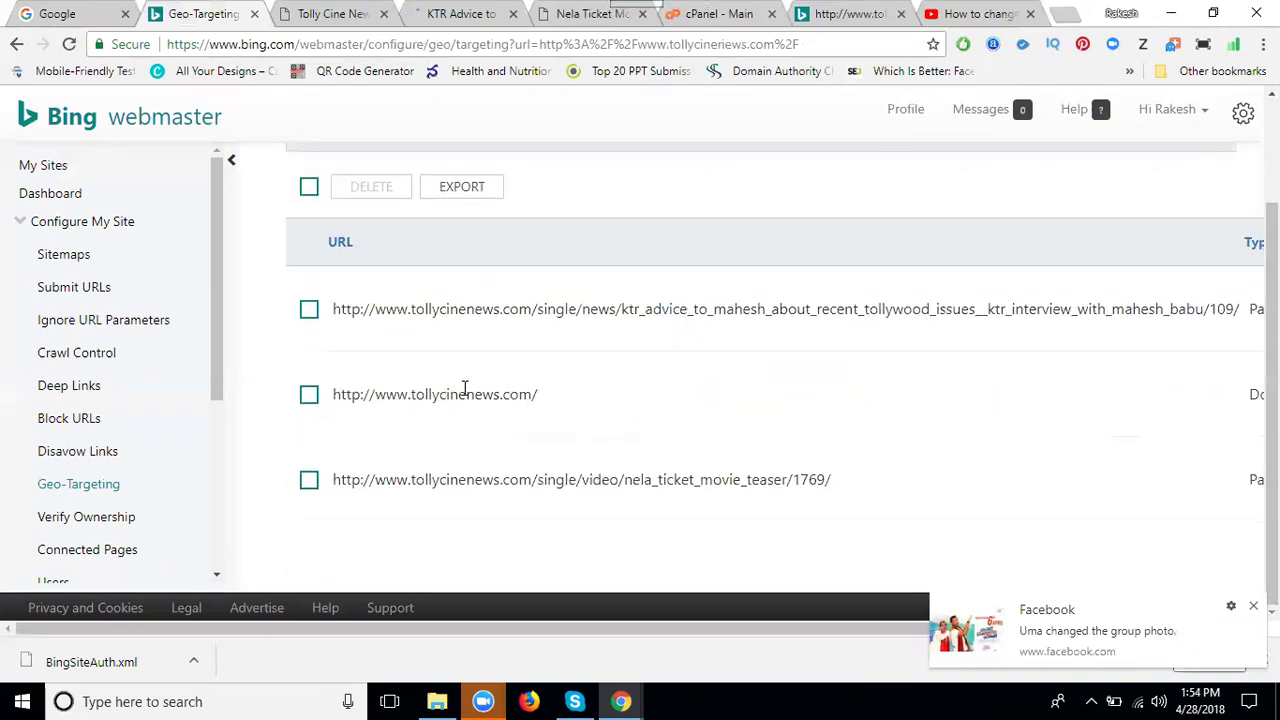
scroll(476, 308, "up", 2)
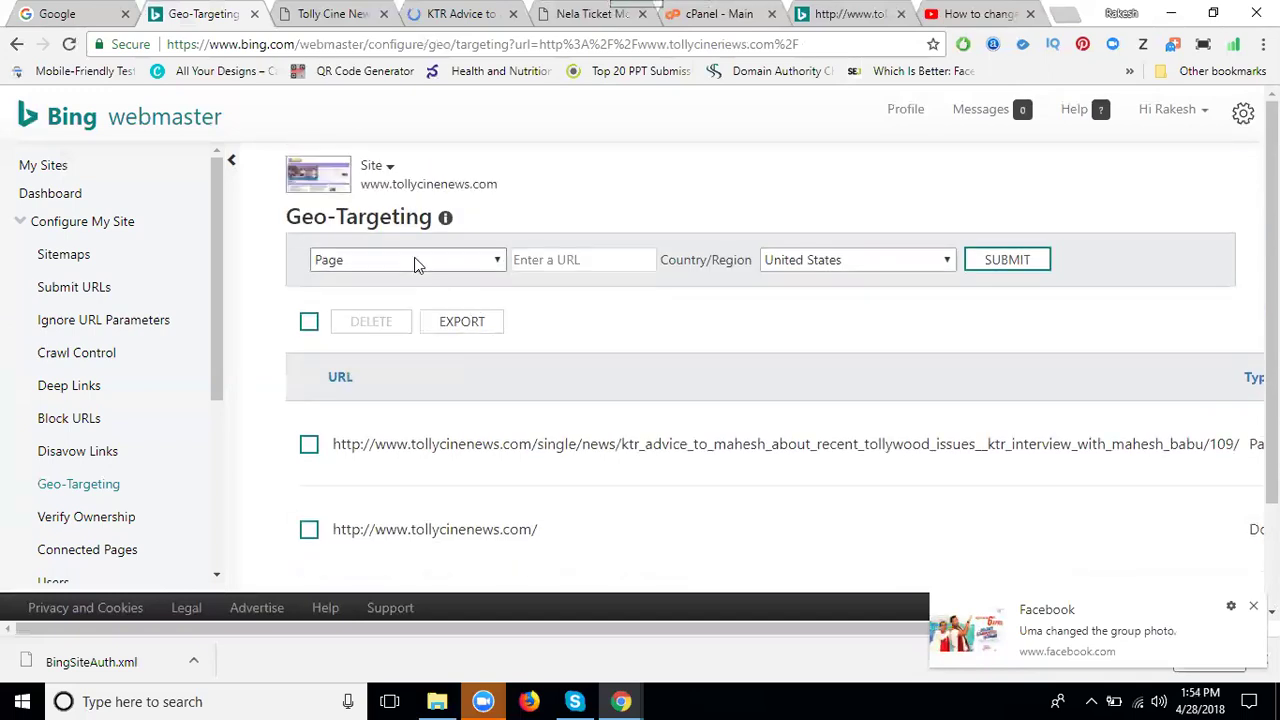
left_click(410, 260)
left_click(388, 284)
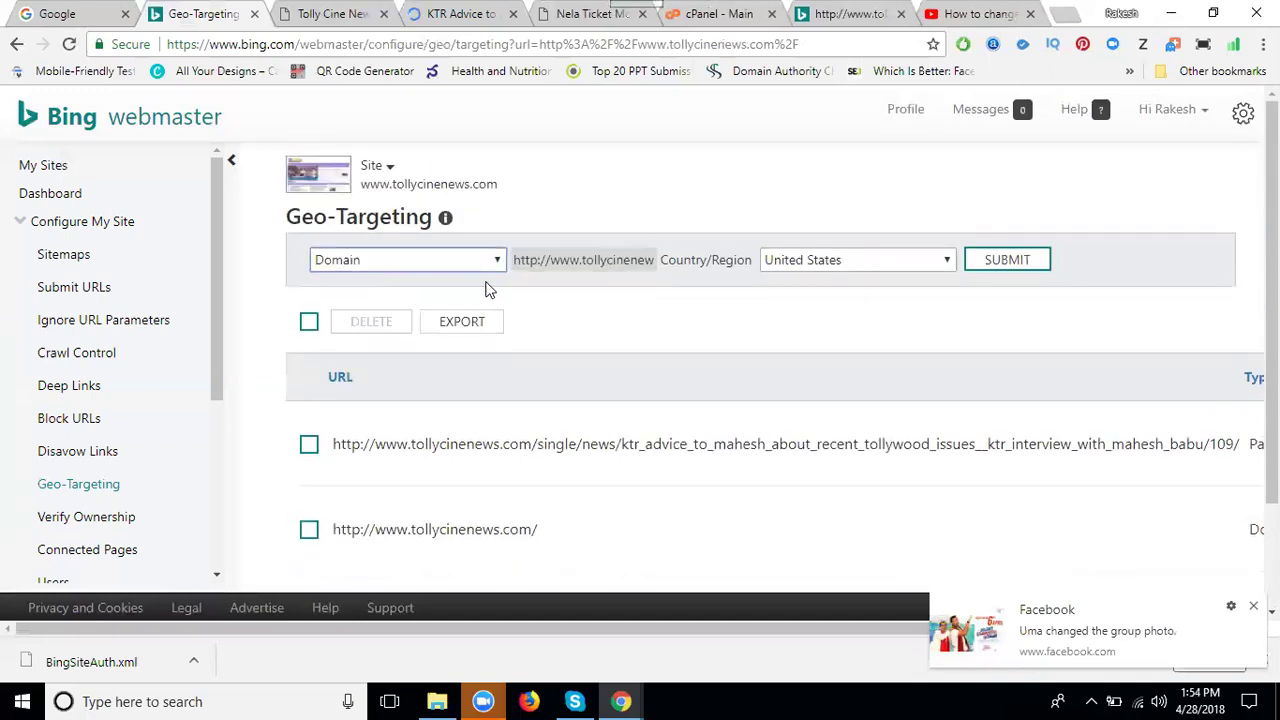
left_click(770, 262)
key("i")
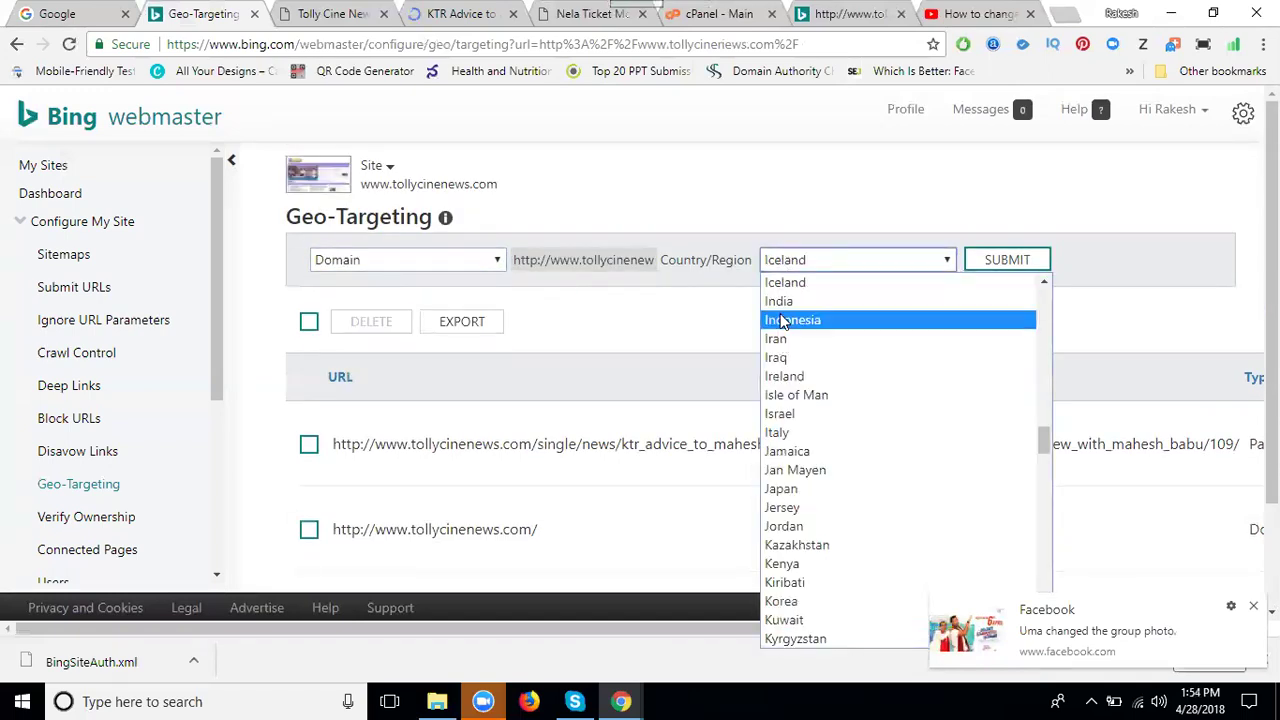
left_click(784, 302)
left_click(985, 265)
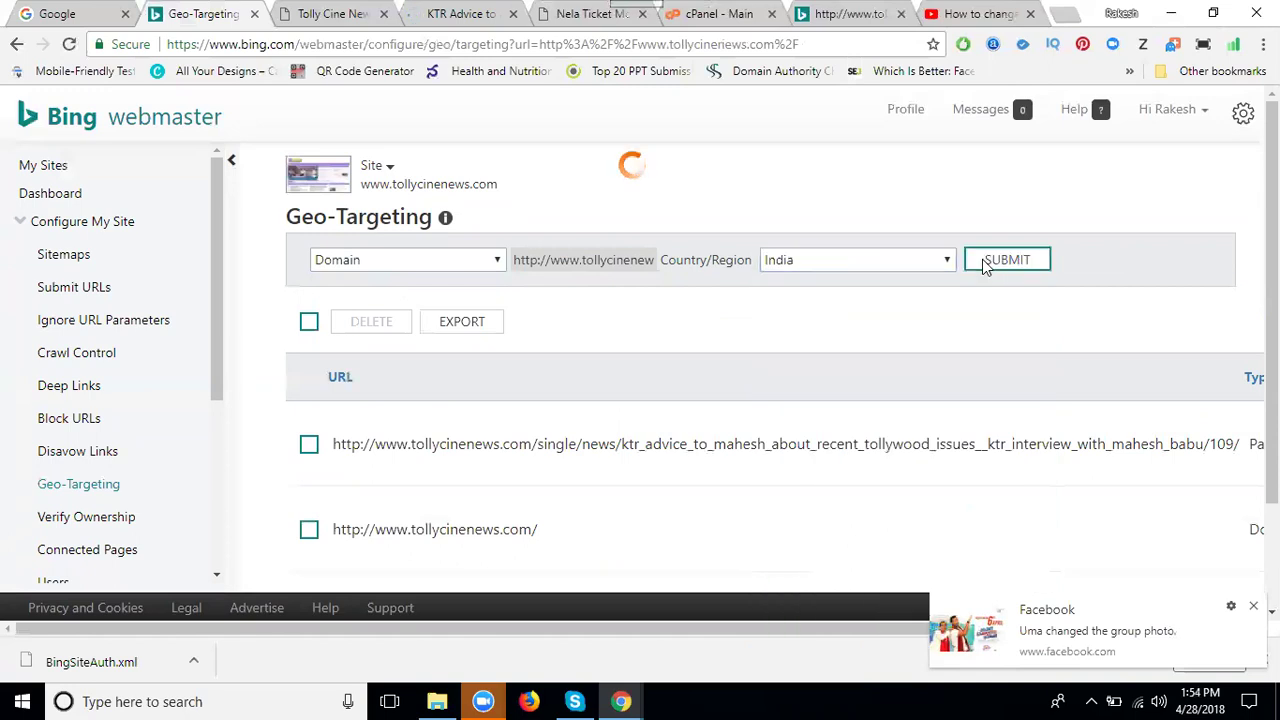